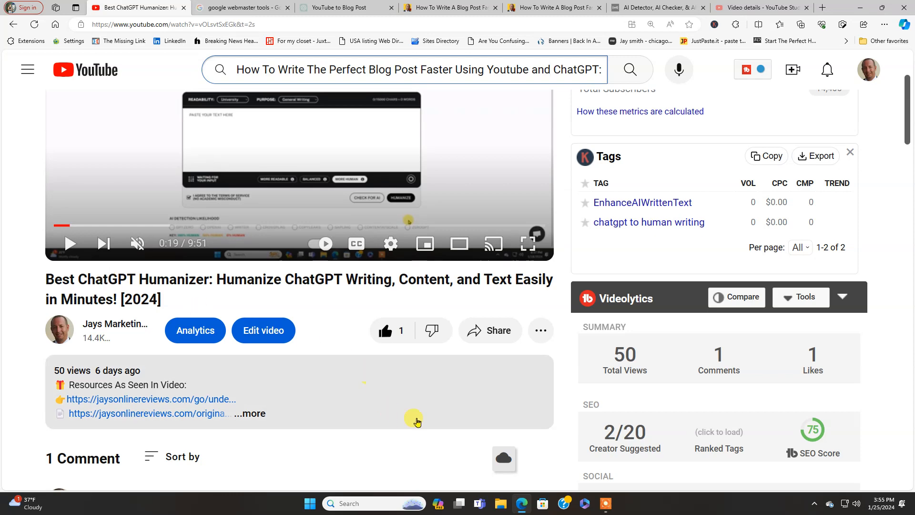
Expand the description of the ChatGPT Humanizer video and show the video's transcript.
{"action": "scroll", "coordinate": [408, 406], "scroll_direction": "down", "scroll_amount": 1}
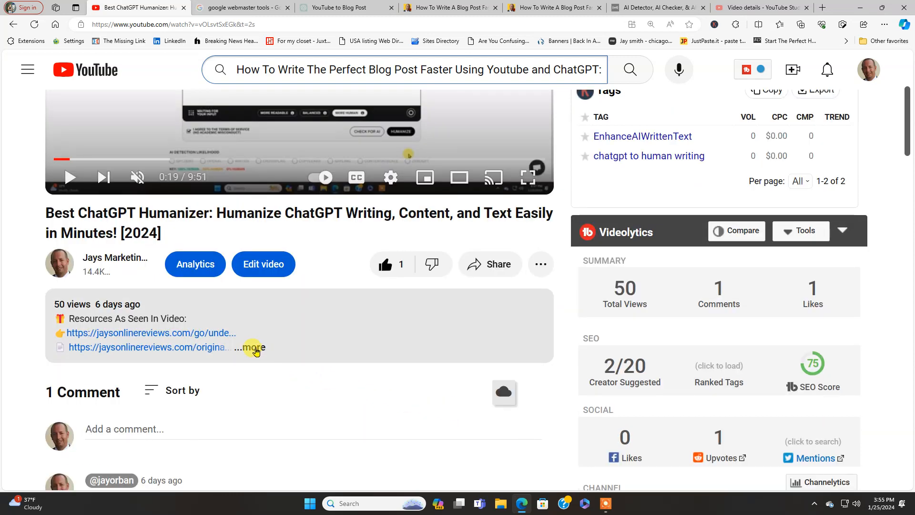
{"action": "left_click", "coordinate": [256, 349]}
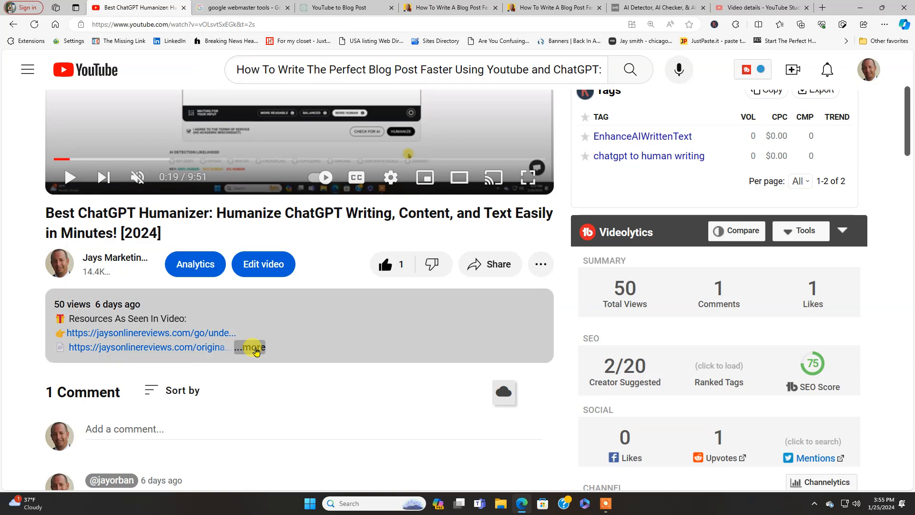
{"action": "scroll", "coordinate": [462, 334], "scroll_direction": "down", "scroll_amount": 3}
{"action": "scroll", "coordinate": [457, 377], "scroll_direction": "down", "scroll_amount": 5}
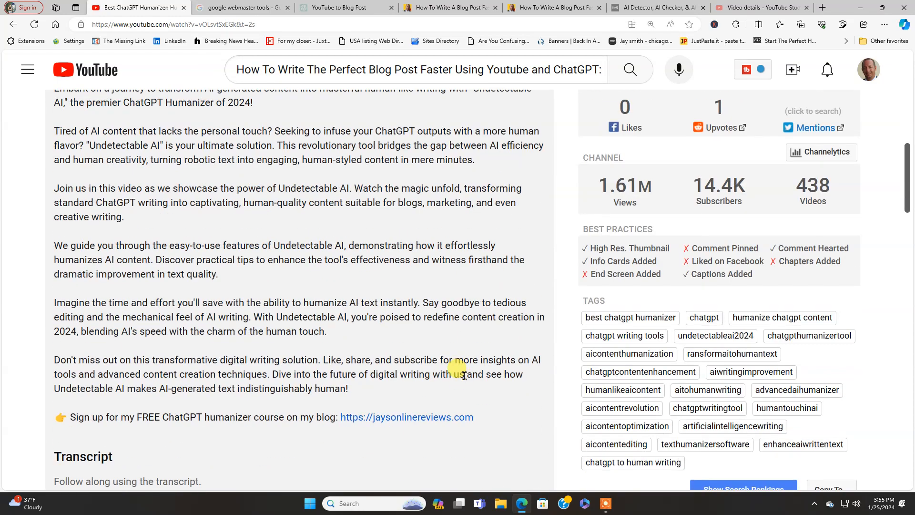
{"action": "scroll", "coordinate": [382, 321], "scroll_direction": "up", "scroll_amount": 8}
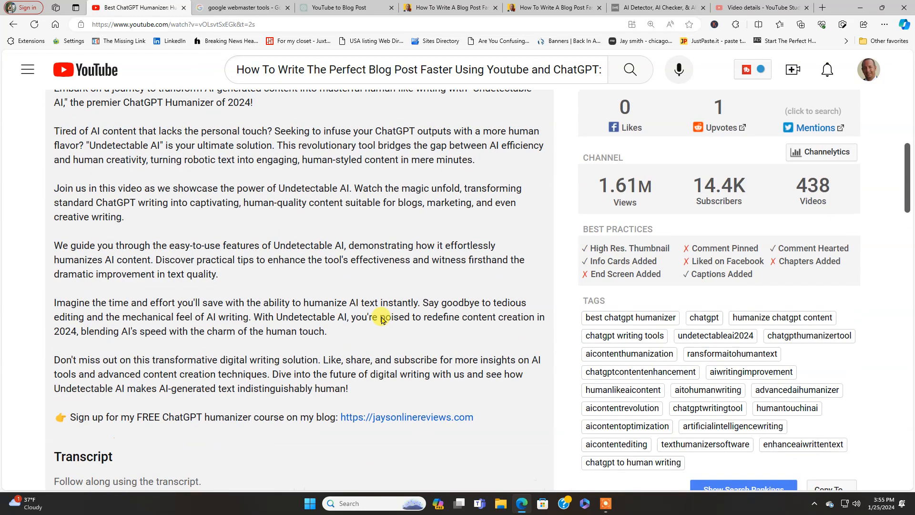
{"action": "scroll", "coordinate": [382, 321], "scroll_direction": "down", "scroll_amount": 12}
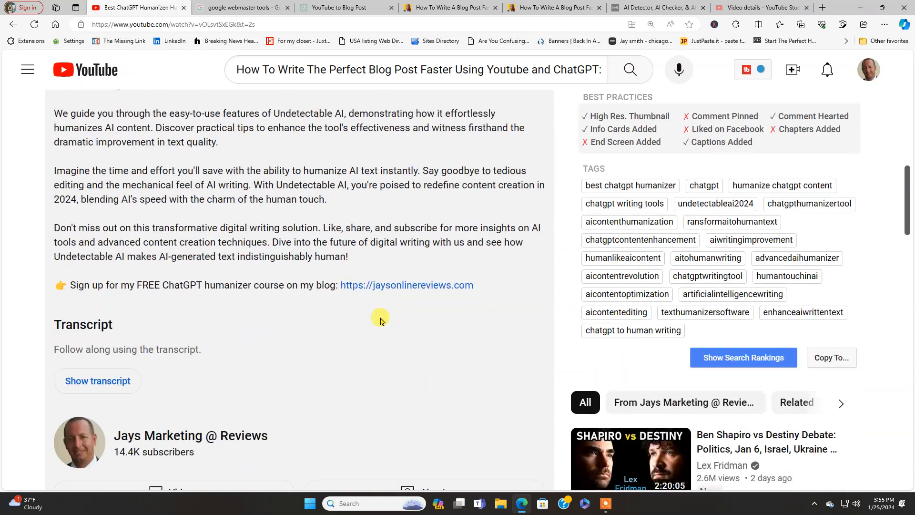
{"action": "left_click", "coordinate": [107, 256]}
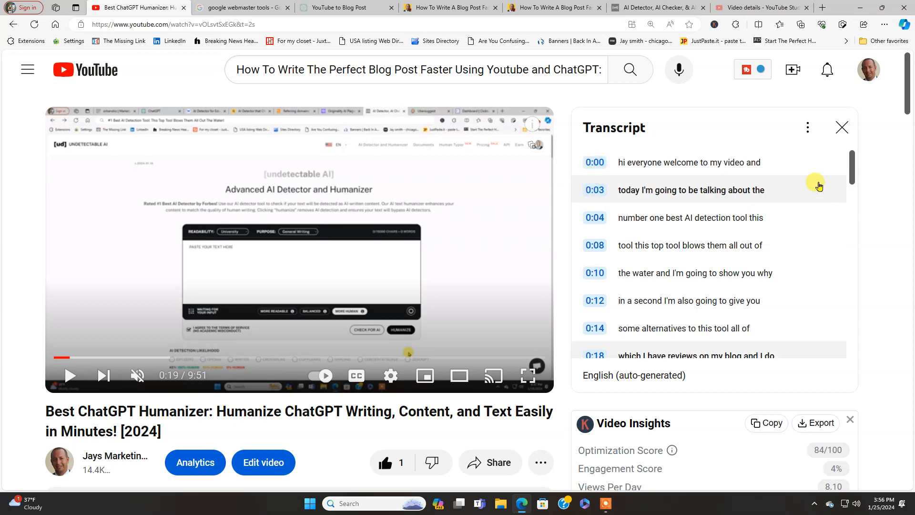
Hide the transcript's timestamps and copy the entire transcript text from the first line to the last.
{"action": "left_click", "coordinate": [808, 129]}
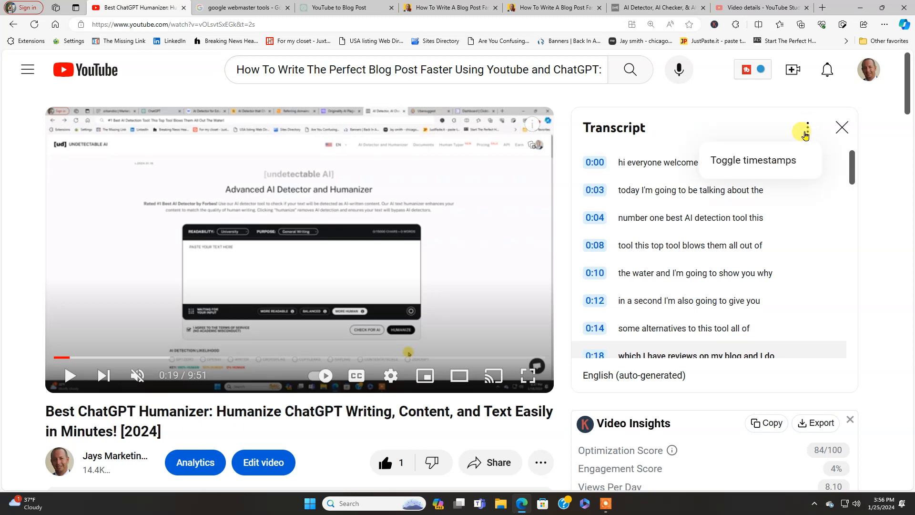
{"action": "left_click", "coordinate": [793, 159]}
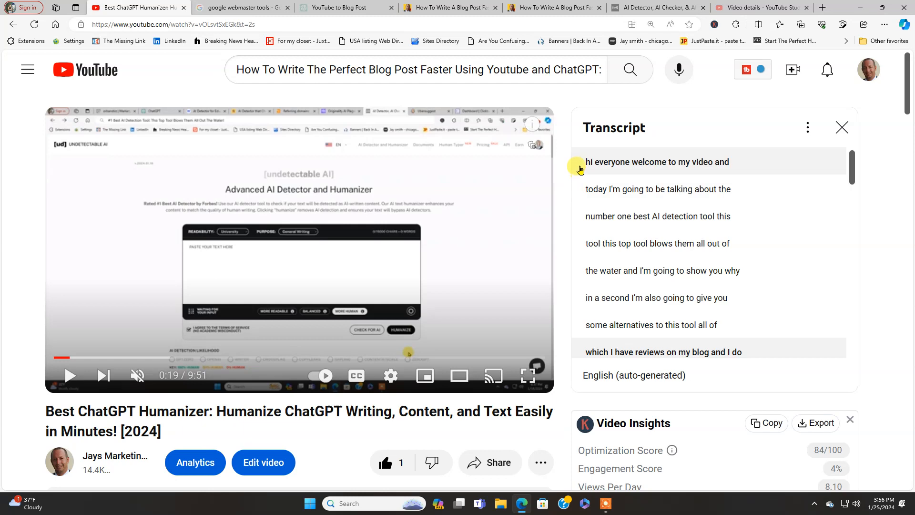
{"action": "mouse_move", "coordinate": [582, 165]}
{"action": "left_mouse_down"}
{"action": "mouse_move", "coordinate": [664, 227]}
{"action": "mouse_move", "coordinate": [658, 222]}
{"action": "mouse_move", "coordinate": [683, 348]}
{"action": "left_mouse_up"}
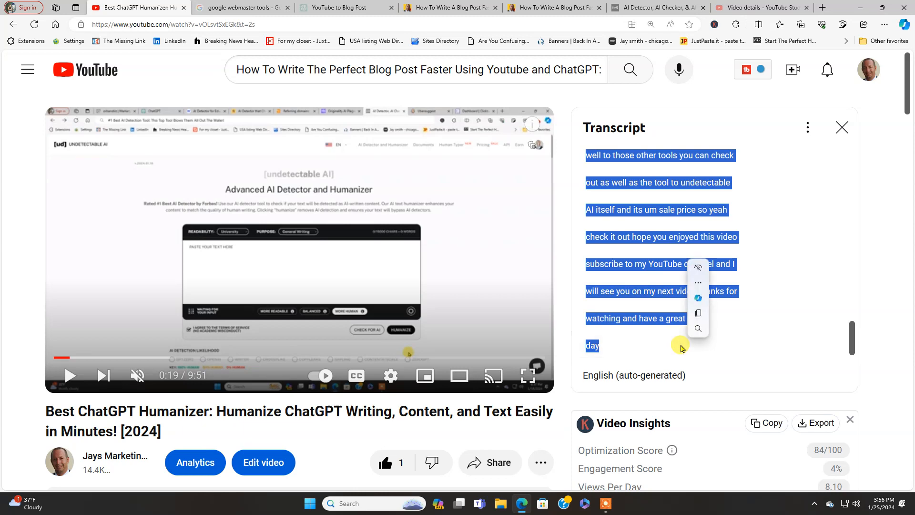
{"action": "right_click", "coordinate": [649, 296]}
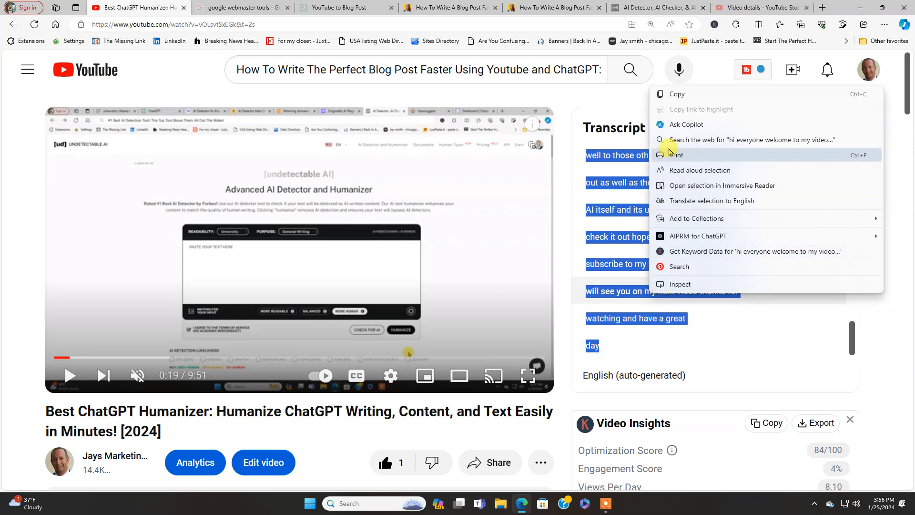
{"action": "left_click", "coordinate": [687, 93]}
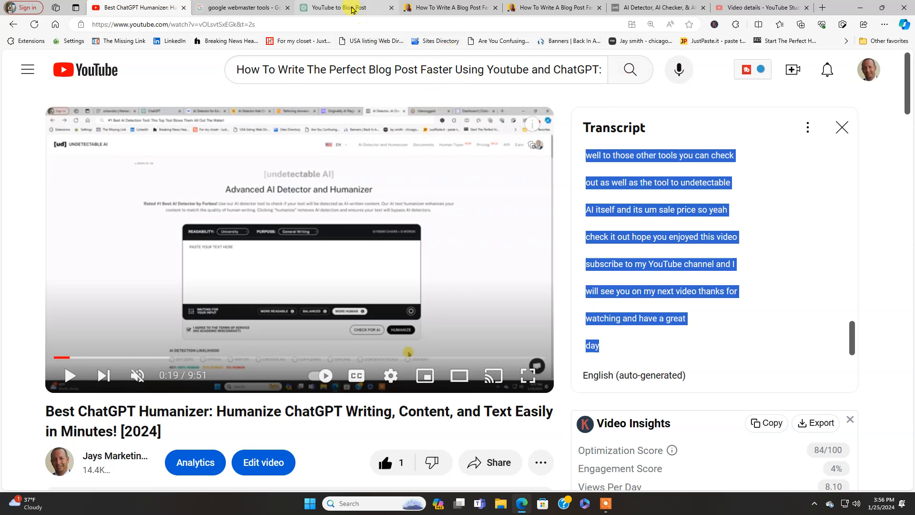
Switch to the "YouTube to Blog Post" chat in ChatGPT and review the rewrite prompt and the formatted blog post down to its final section.
{"action": "left_click", "coordinate": [352, 10]}
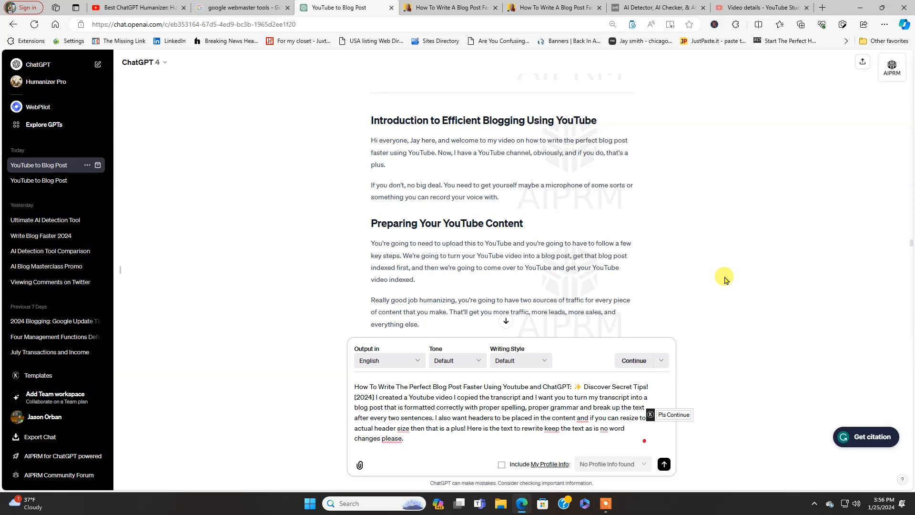
{"action": "scroll", "coordinate": [725, 281], "scroll_direction": "down", "scroll_amount": 1}
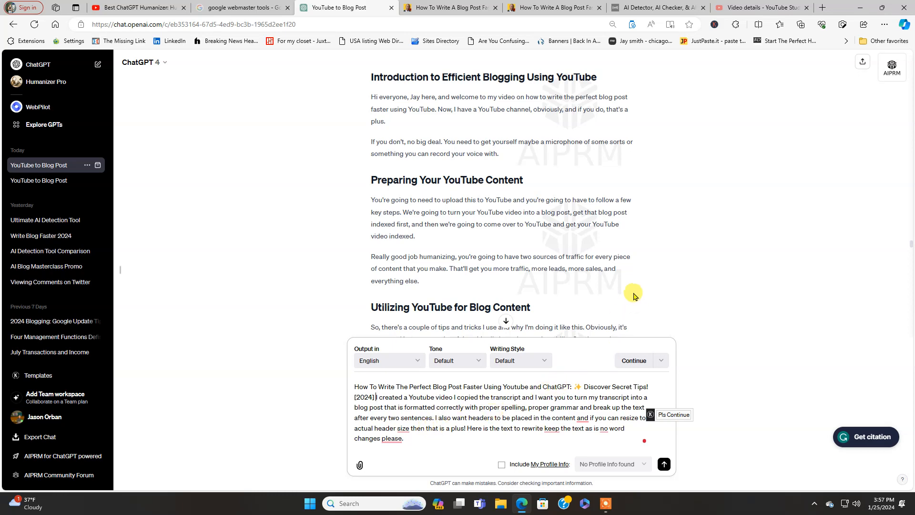
{"action": "scroll", "coordinate": [635, 296], "scroll_direction": "up", "scroll_amount": 2}
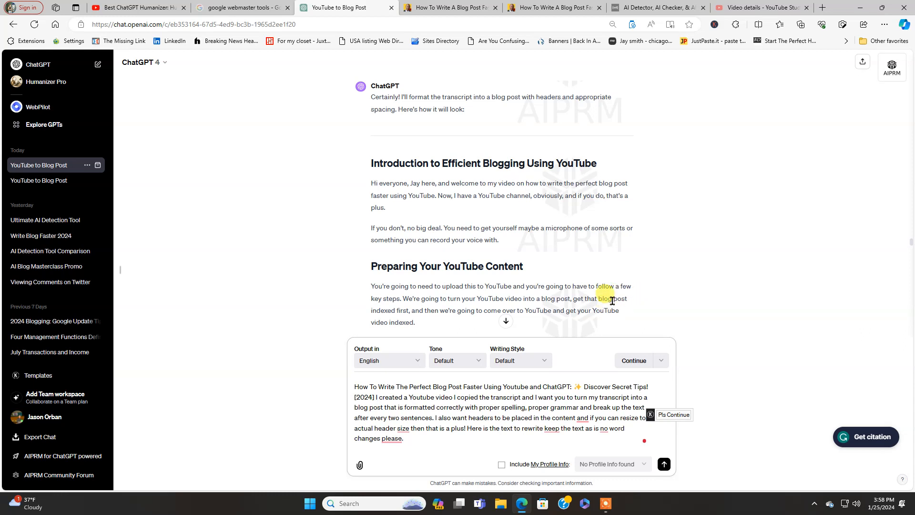
{"action": "scroll", "coordinate": [613, 301], "scroll_direction": "down", "scroll_amount": 1}
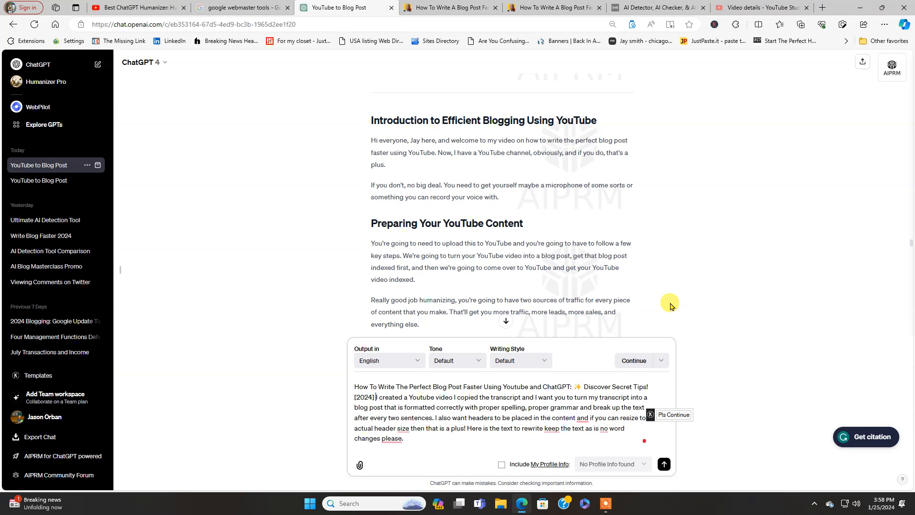
{"action": "scroll", "coordinate": [671, 306], "scroll_direction": "down", "scroll_amount": 2}
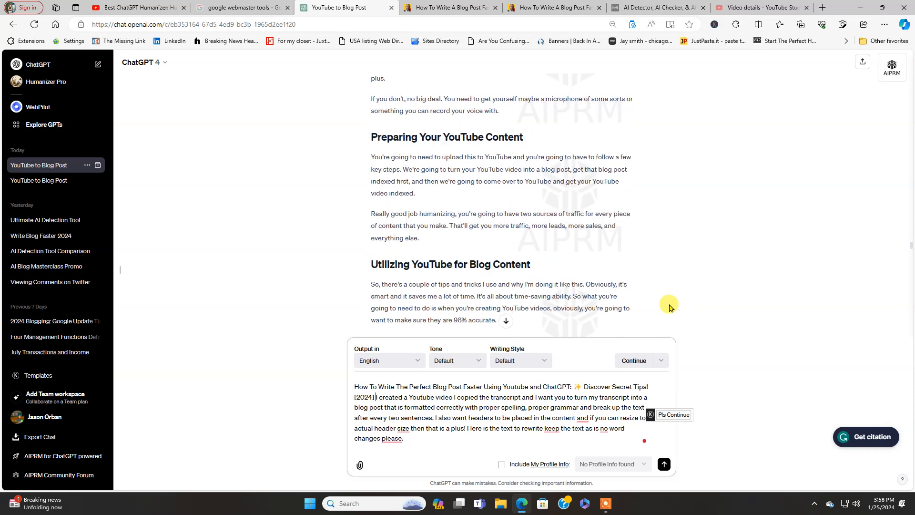
{"action": "scroll", "coordinate": [671, 307], "scroll_direction": "down", "scroll_amount": 2}
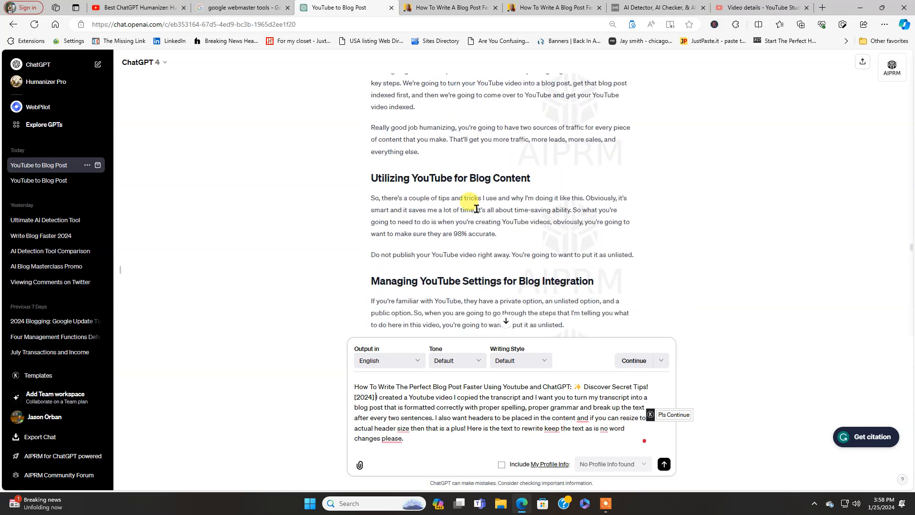
{"action": "scroll", "coordinate": [671, 253], "scroll_direction": "down", "scroll_amount": 4}
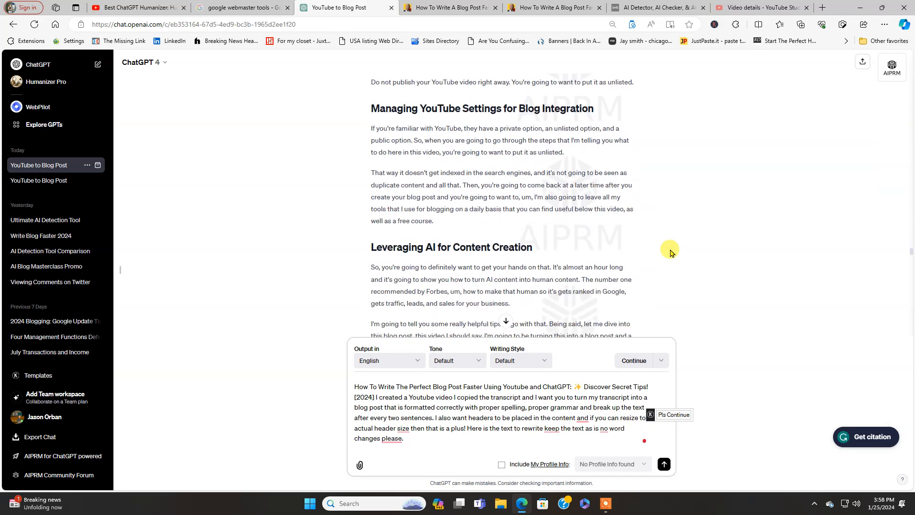
{"action": "scroll", "coordinate": [671, 253], "scroll_direction": "down", "scroll_amount": 6}
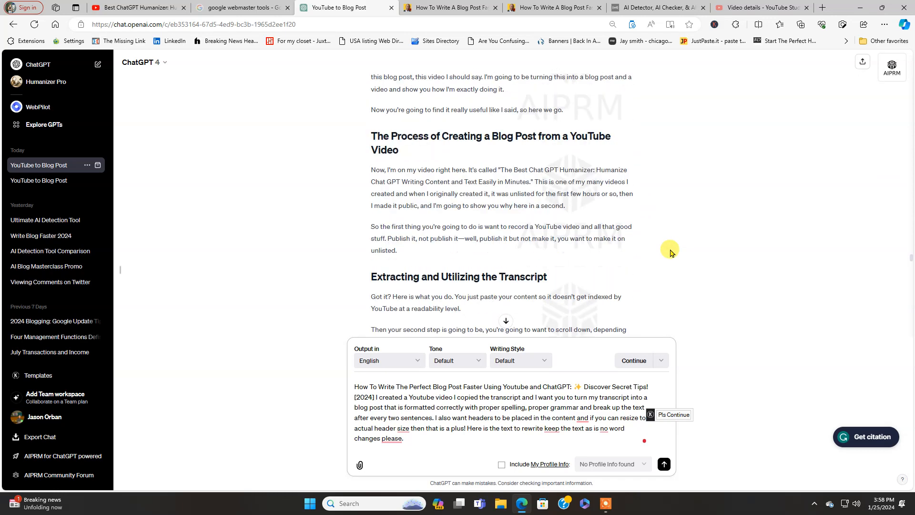
{"action": "scroll", "coordinate": [670, 253], "scroll_direction": "down", "scroll_amount": 8}
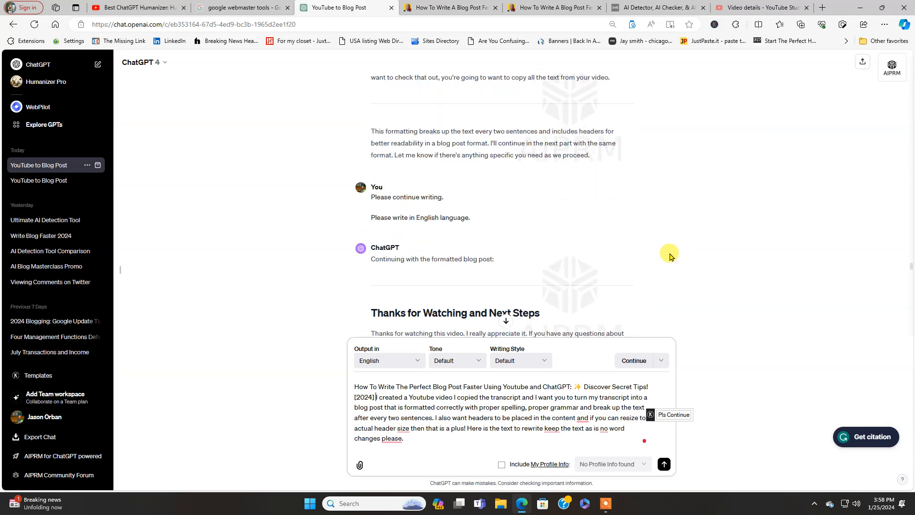
{"action": "scroll", "coordinate": [669, 254], "scroll_direction": "down", "scroll_amount": 4}
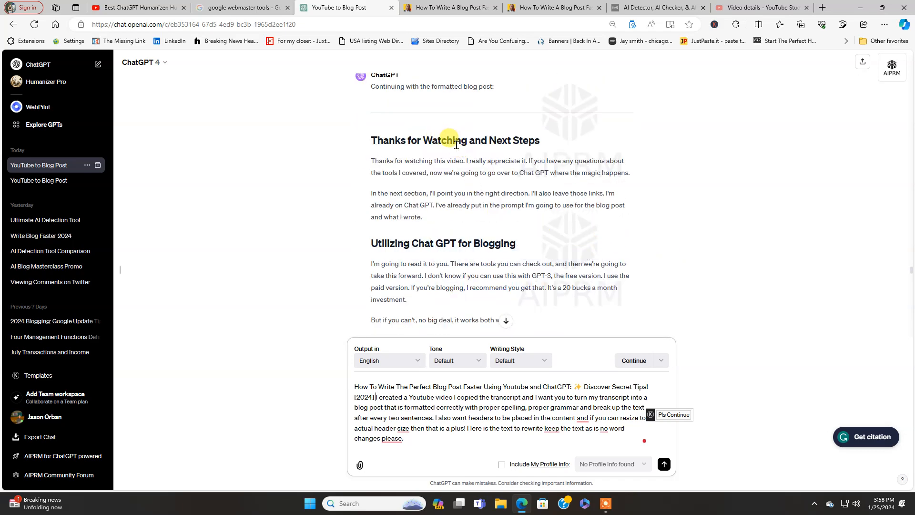
{"action": "scroll", "coordinate": [694, 272], "scroll_direction": "down", "scroll_amount": 6}
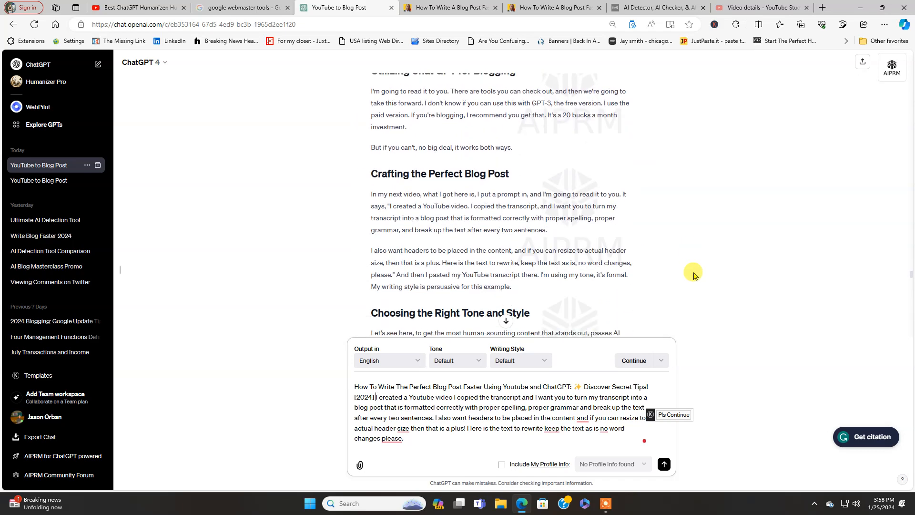
{"action": "scroll", "coordinate": [694, 272], "scroll_direction": "down", "scroll_amount": 8}
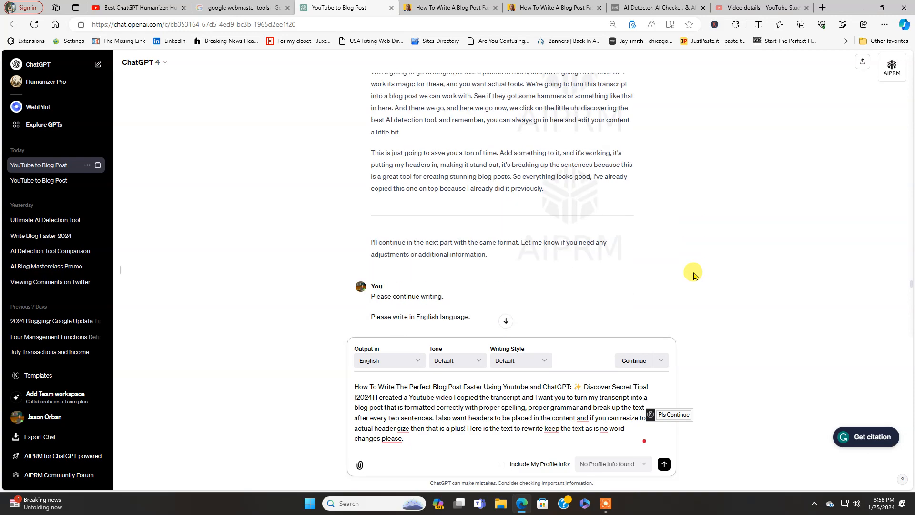
{"action": "scroll", "coordinate": [695, 276], "scroll_direction": "down", "scroll_amount": 10}
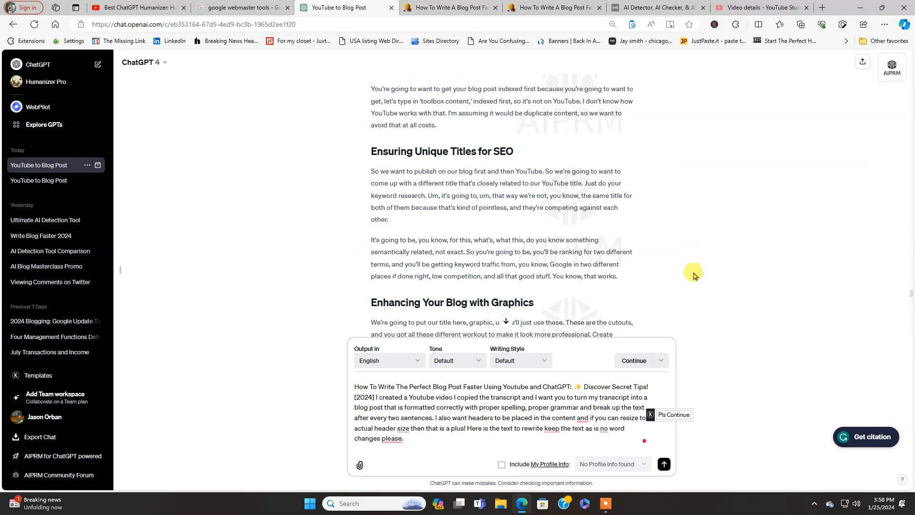
{"action": "scroll", "coordinate": [694, 276], "scroll_direction": "down", "scroll_amount": 8}
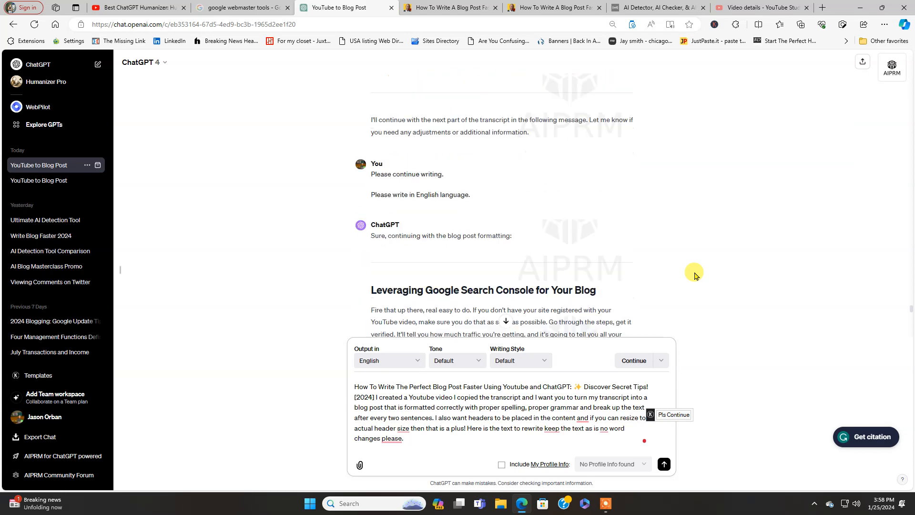
{"action": "scroll", "coordinate": [694, 276], "scroll_direction": "down", "scroll_amount": 2}
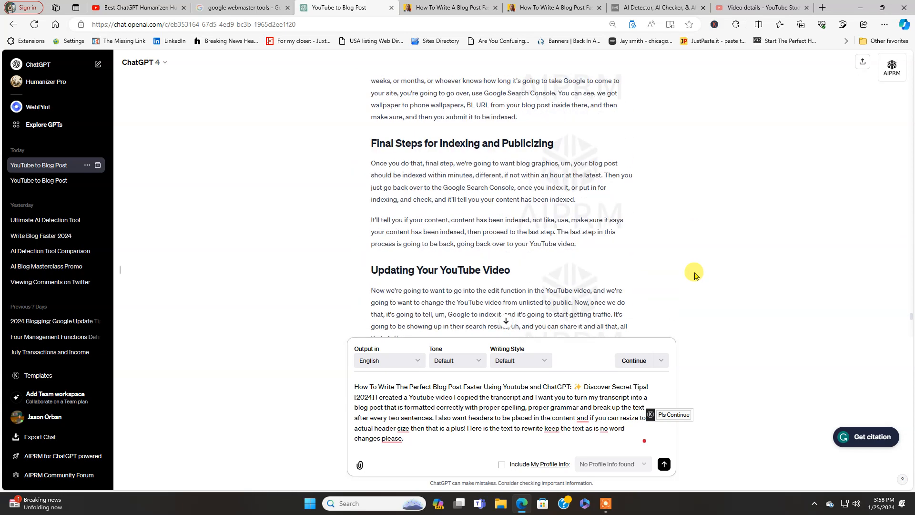
{"action": "scroll", "coordinate": [695, 273], "scroll_direction": "up", "scroll_amount": 3}
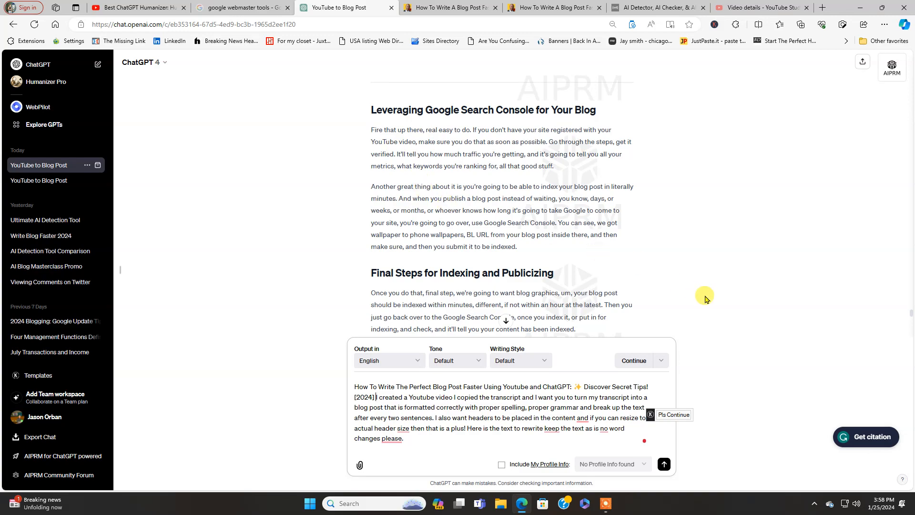
{"action": "scroll", "coordinate": [703, 295], "scroll_direction": "down", "scroll_amount": 1}
{"action": "scroll", "coordinate": [705, 297], "scroll_direction": "down", "scroll_amount": 7}
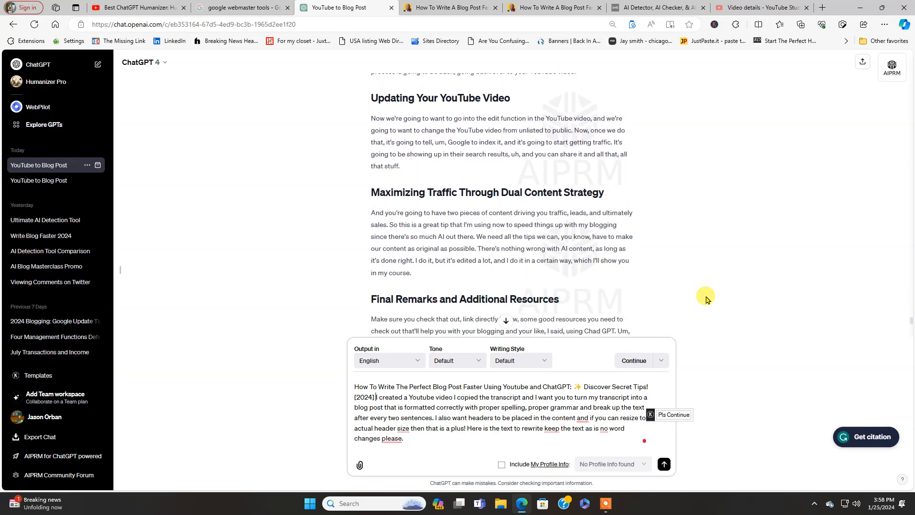
{"action": "scroll", "coordinate": [707, 299], "scroll_direction": "down", "scroll_amount": 7}
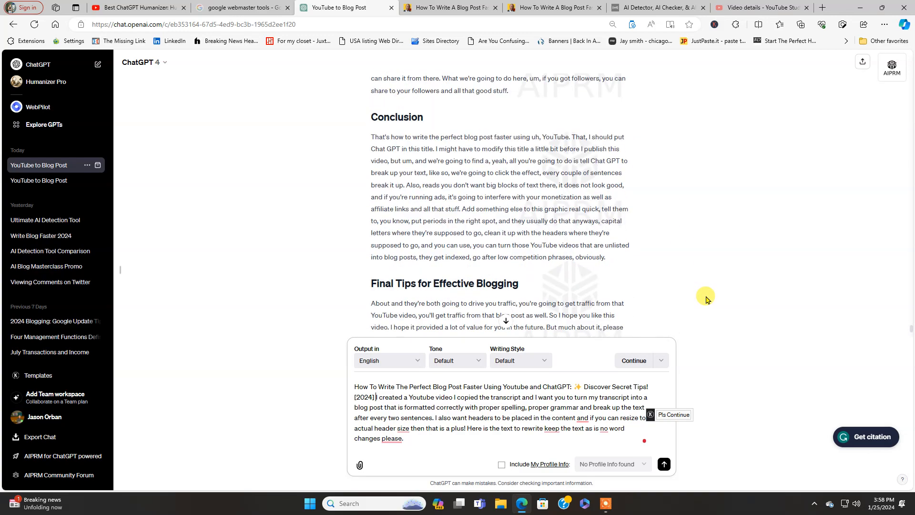
{"action": "scroll", "coordinate": [706, 298], "scroll_direction": "down", "scroll_amount": 1}
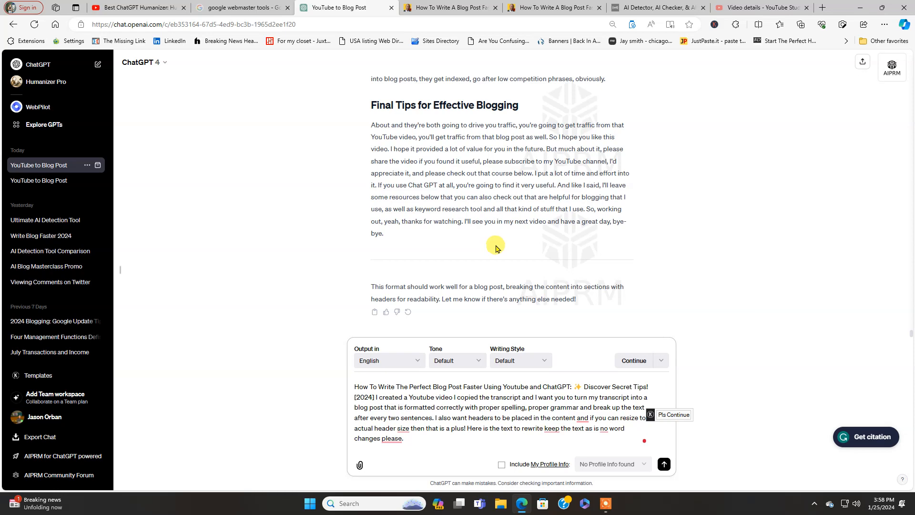
Switch to the published "How to Write A Blog Post Fast Using YouTube + ChatGPT" article and examine its header image, title and introduction.
{"action": "left_click", "coordinate": [466, 8]}
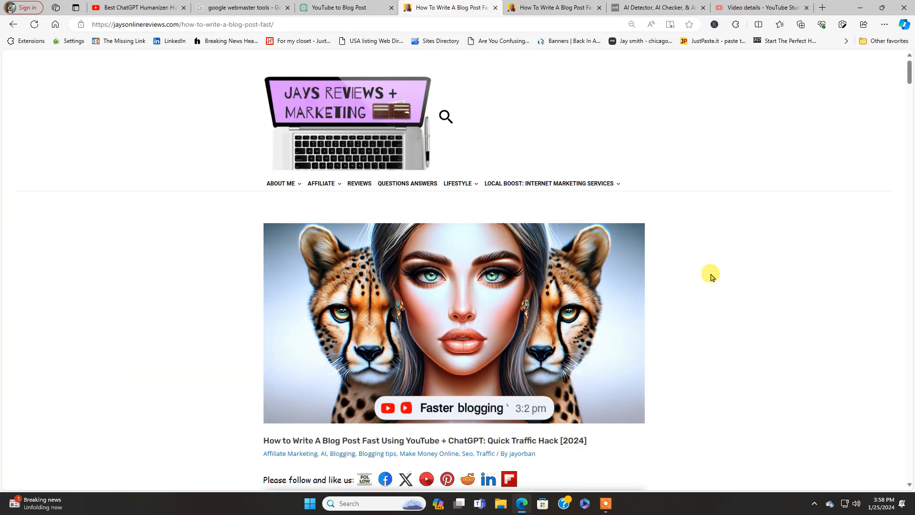
{"action": "scroll", "coordinate": [712, 276], "scroll_direction": "down", "scroll_amount": 3}
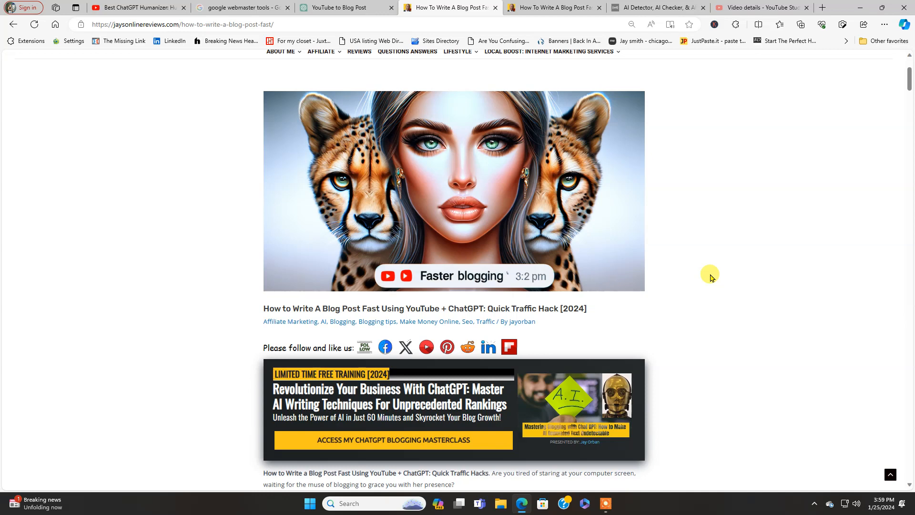
{"action": "scroll", "coordinate": [711, 276], "scroll_direction": "up", "scroll_amount": 2}
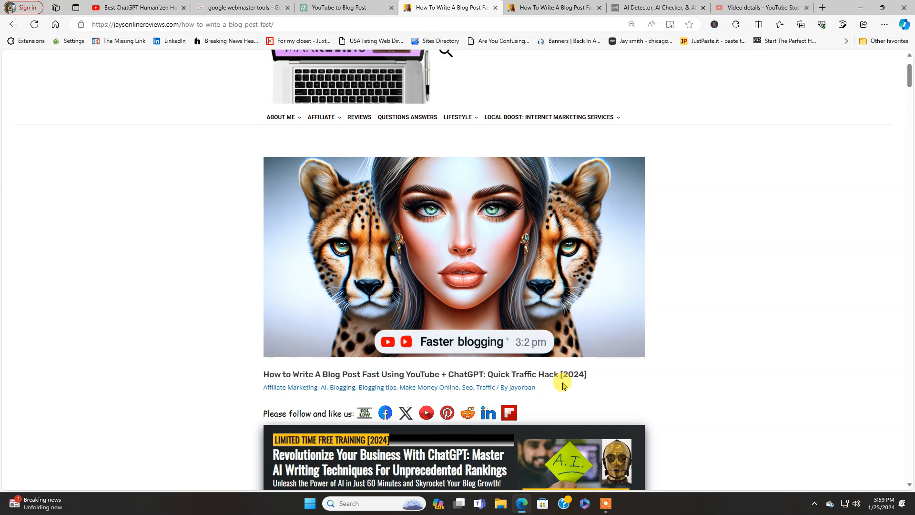
{"action": "scroll", "coordinate": [699, 399], "scroll_direction": "down", "scroll_amount": 8}
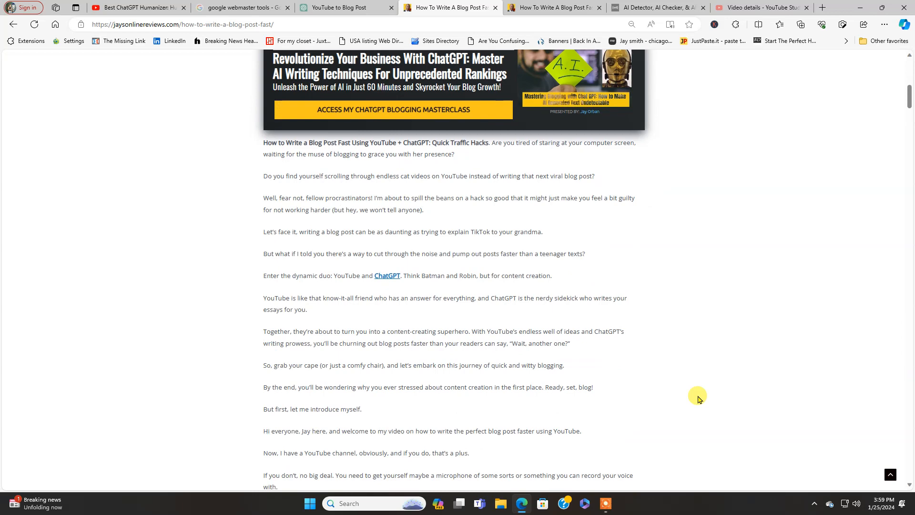
{"action": "scroll", "coordinate": [698, 398], "scroll_direction": "down", "scroll_amount": 1}
{"action": "scroll", "coordinate": [698, 399], "scroll_direction": "up", "scroll_amount": 1}
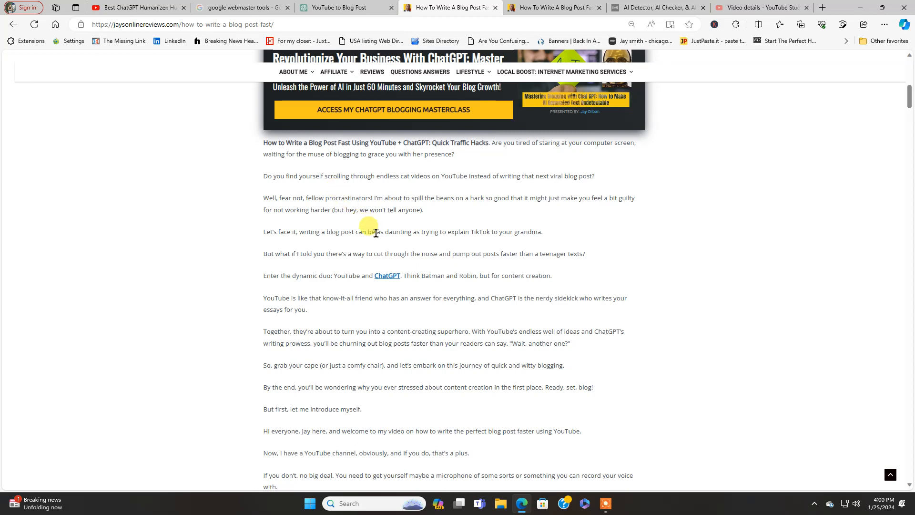
Review the article's title, the ChatGPT masterclass banner and the introductory paragraphs beneath it.
{"action": "scroll", "coordinate": [674, 402], "scroll_direction": "down", "scroll_amount": 3}
{"action": "scroll", "coordinate": [676, 404], "scroll_direction": "up", "scroll_amount": 3}
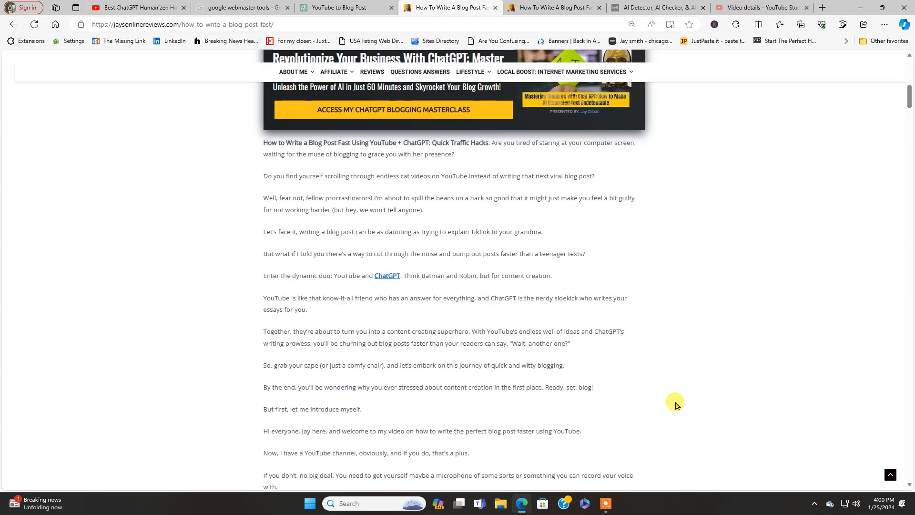
{"action": "scroll", "coordinate": [676, 404], "scroll_direction": "up", "scroll_amount": 1}
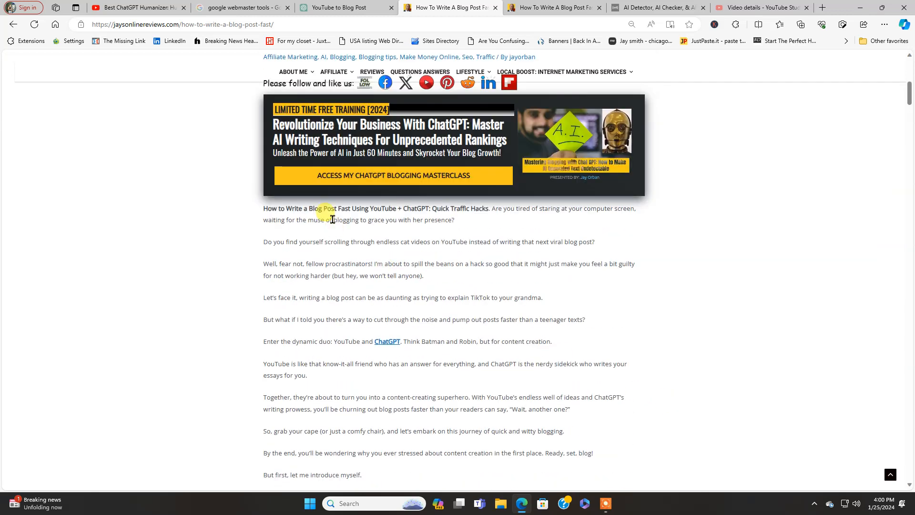
{"action": "scroll", "coordinate": [504, 313], "scroll_direction": "down", "scroll_amount": 1}
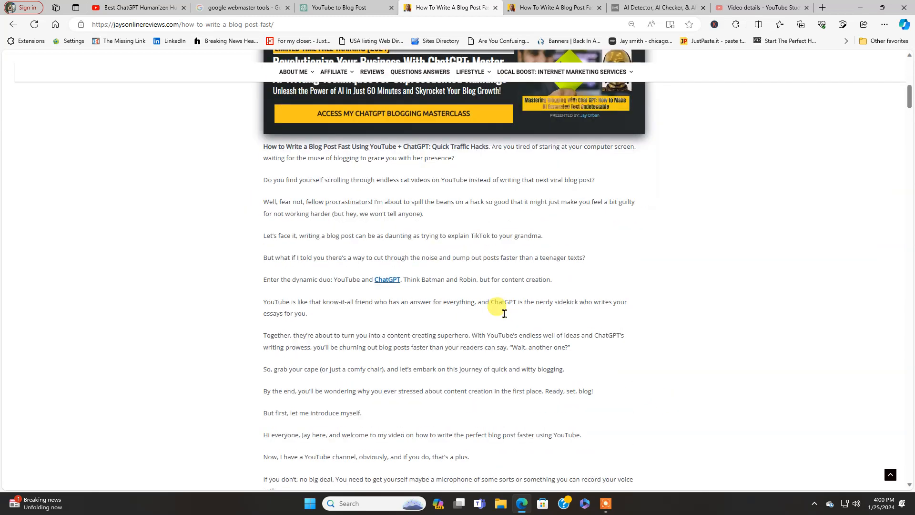
{"action": "scroll", "coordinate": [504, 313], "scroll_direction": "down", "scroll_amount": 1}
{"action": "scroll", "coordinate": [525, 404], "scroll_direction": "up", "scroll_amount": 3}
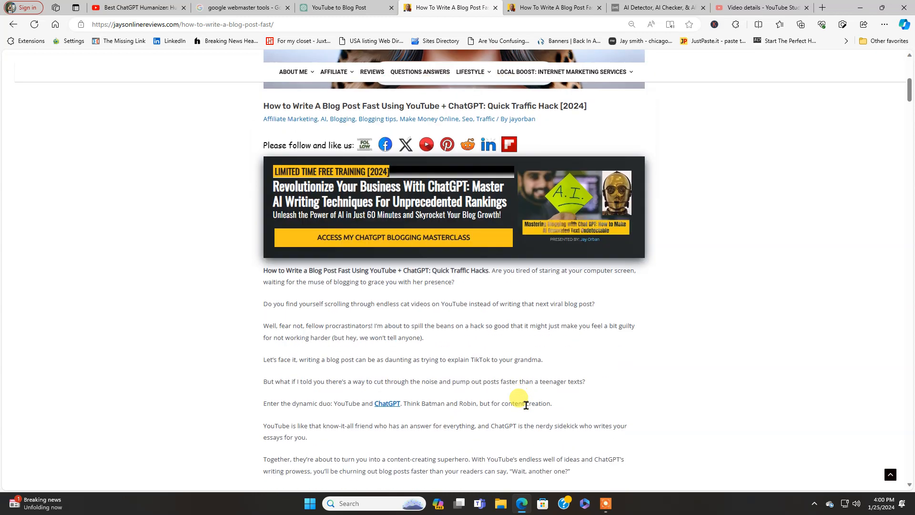
{"action": "scroll", "coordinate": [529, 407], "scroll_direction": "up", "scroll_amount": 1}
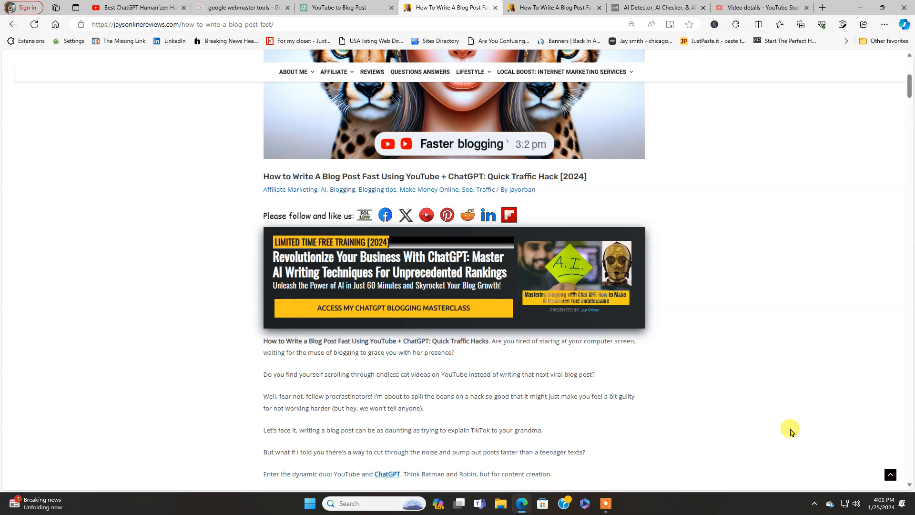
Examine the article's how-to sections from the introduction through "Extracting and Utilizing the Youtube Video Transcript For Your Blog Post", including headings and images.
{"action": "scroll", "coordinate": [817, 429], "scroll_direction": "down", "scroll_amount": 4}
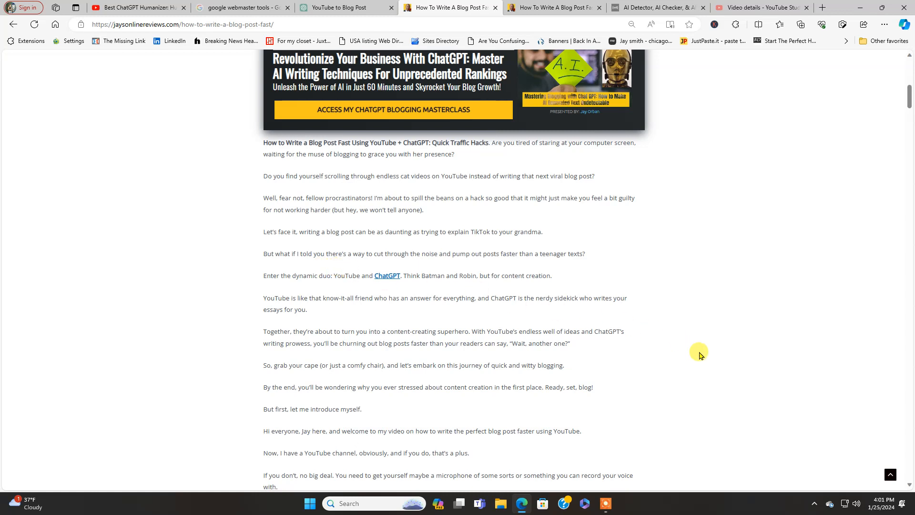
{"action": "scroll", "coordinate": [699, 355], "scroll_direction": "down", "scroll_amount": 3}
{"action": "scroll", "coordinate": [699, 355], "scroll_direction": "down", "scroll_amount": 2}
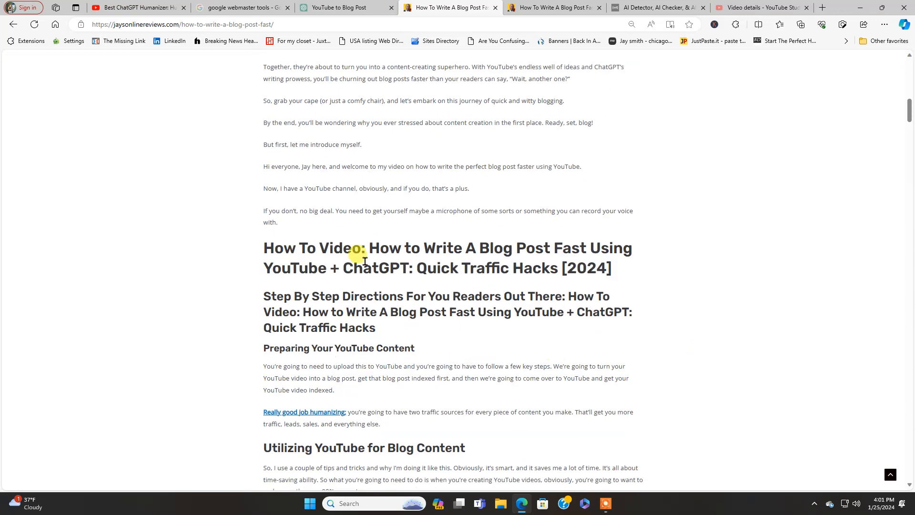
{"action": "scroll", "coordinate": [665, 344], "scroll_direction": "down", "scroll_amount": 4}
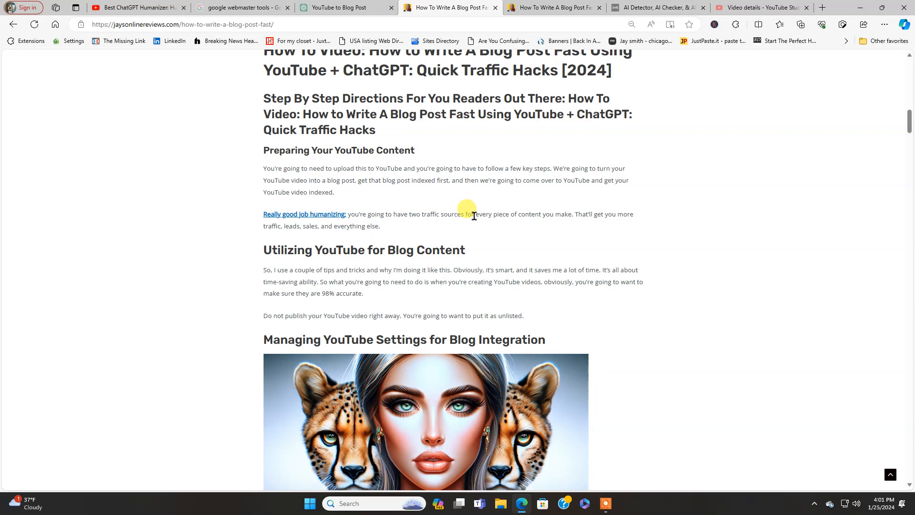
{"action": "scroll", "coordinate": [719, 310], "scroll_direction": "down", "scroll_amount": 5}
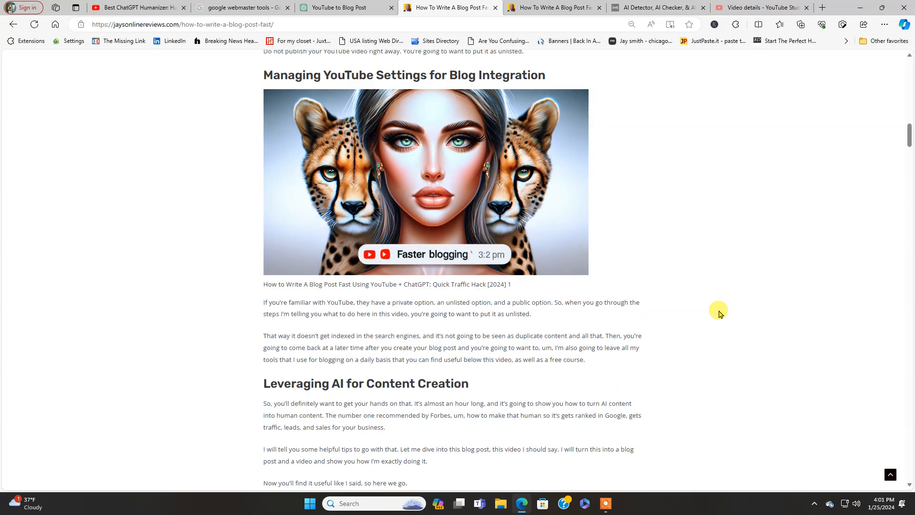
{"action": "scroll", "coordinate": [719, 312], "scroll_direction": "down", "scroll_amount": 3}
{"action": "scroll", "coordinate": [719, 312], "scroll_direction": "down", "scroll_amount": 3}
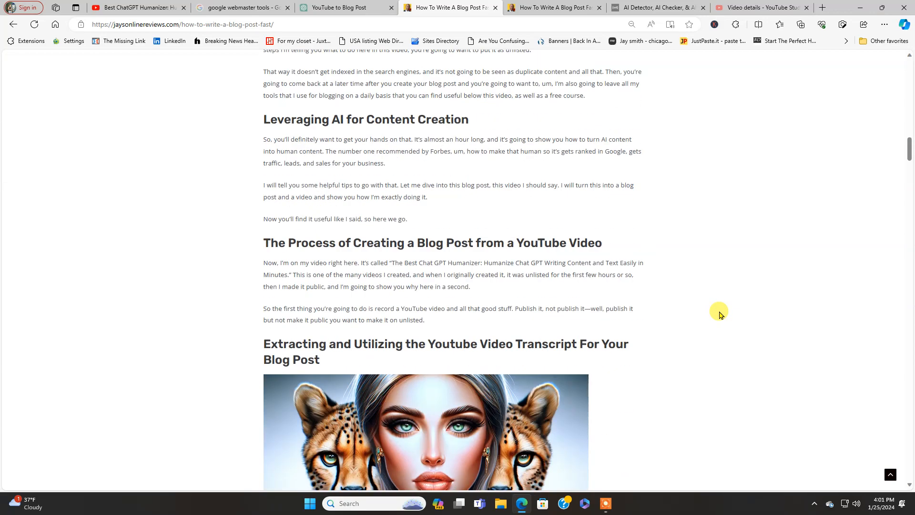
{"action": "scroll", "coordinate": [720, 312], "scroll_direction": "down", "scroll_amount": 3}
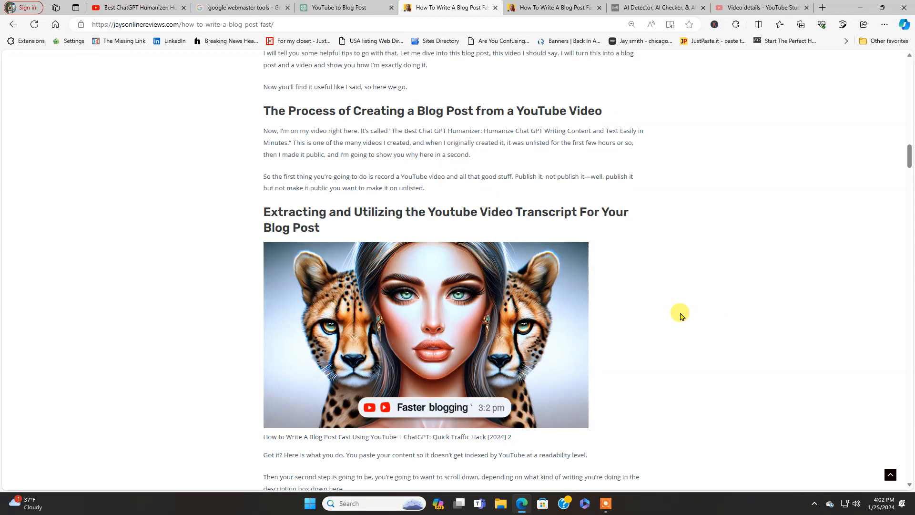
{"action": "scroll", "coordinate": [682, 315], "scroll_direction": "up", "scroll_amount": 3}
{"action": "scroll", "coordinate": [682, 315], "scroll_direction": "up", "scroll_amount": 4}
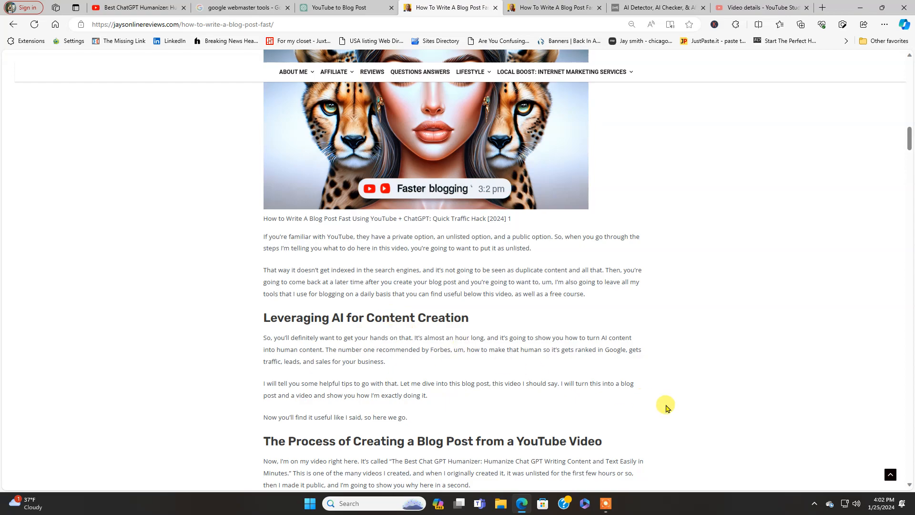
Review the remaining article sections through the conclusion, down to the embedded RankIQ review video and the Rank IQ discount link.
{"action": "scroll", "coordinate": [667, 409], "scroll_direction": "down", "scroll_amount": 14}
{"action": "scroll", "coordinate": [667, 408], "scroll_direction": "down", "scroll_amount": 5}
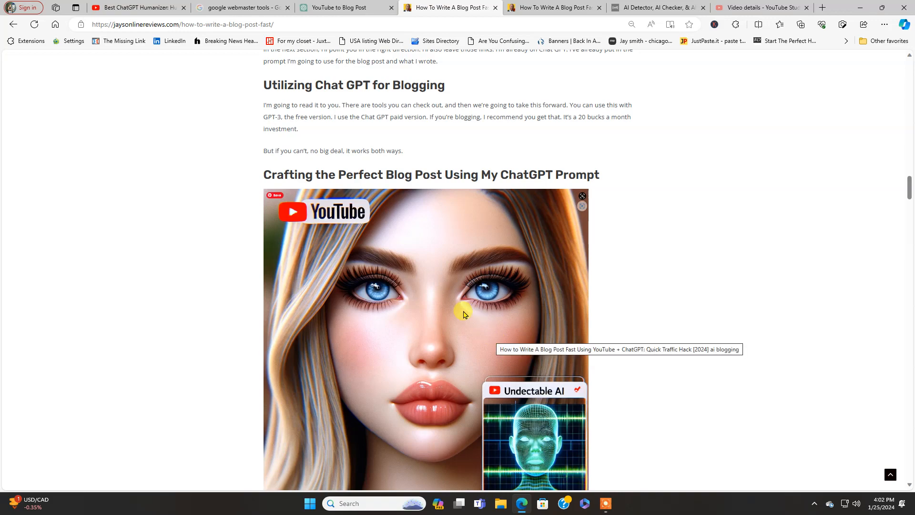
{"action": "scroll", "coordinate": [737, 352], "scroll_direction": "down", "scroll_amount": 10}
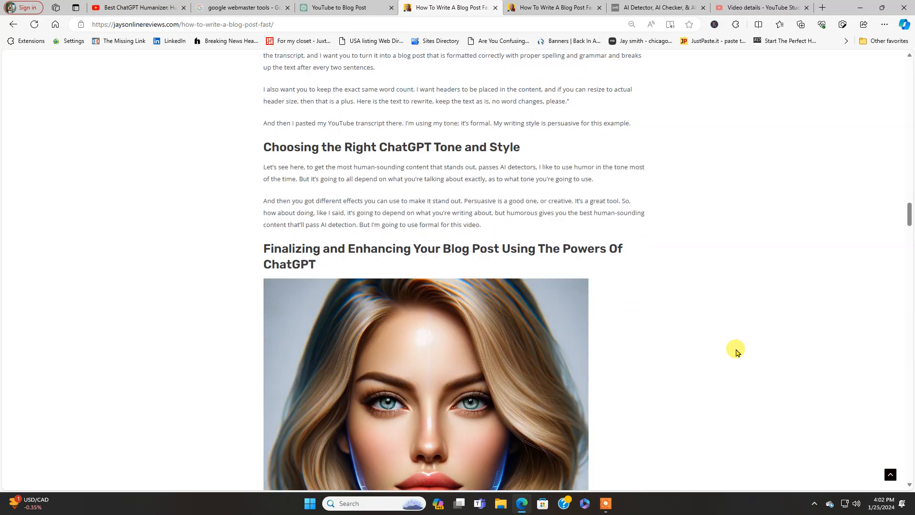
{"action": "scroll", "coordinate": [738, 351], "scroll_direction": "down", "scroll_amount": 5}
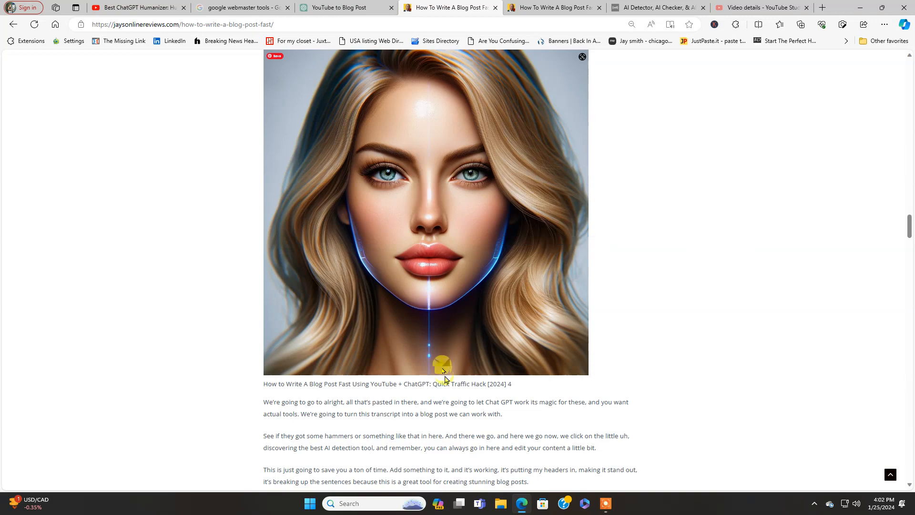
{"action": "scroll", "coordinate": [768, 346], "scroll_direction": "down", "scroll_amount": 7}
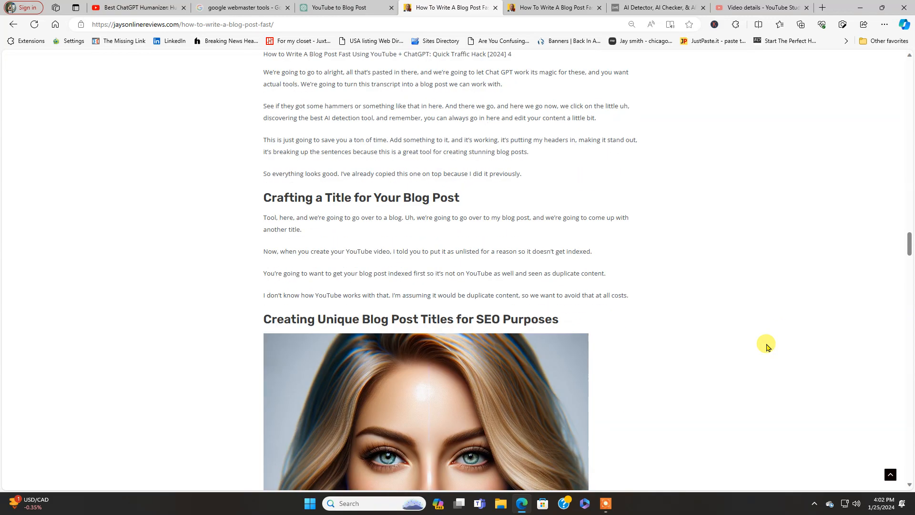
{"action": "scroll", "coordinate": [768, 346], "scroll_direction": "down", "scroll_amount": 18}
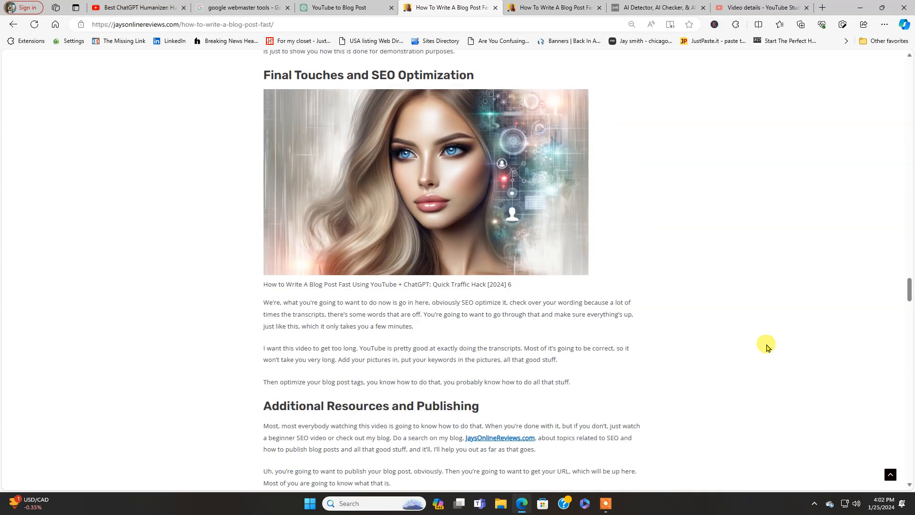
{"action": "scroll", "coordinate": [768, 345], "scroll_direction": "down", "scroll_amount": 20}
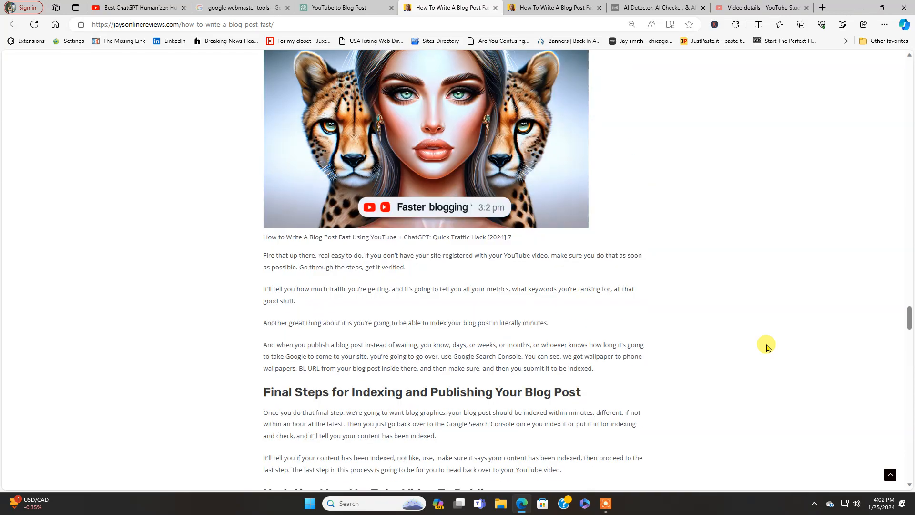
{"action": "scroll", "coordinate": [768, 345], "scroll_direction": "down", "scroll_amount": 17}
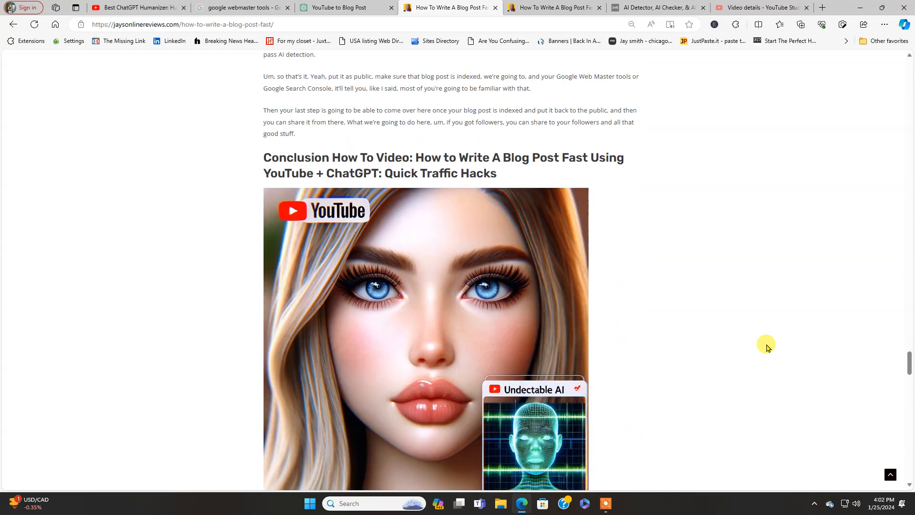
{"action": "scroll", "coordinate": [768, 348], "scroll_direction": "down", "scroll_amount": 18}
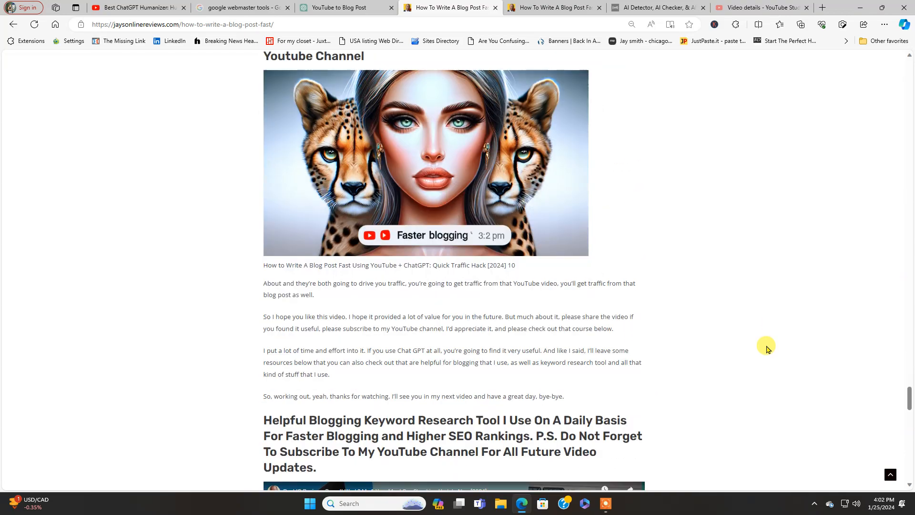
{"action": "scroll", "coordinate": [767, 349], "scroll_direction": "down", "scroll_amount": 4}
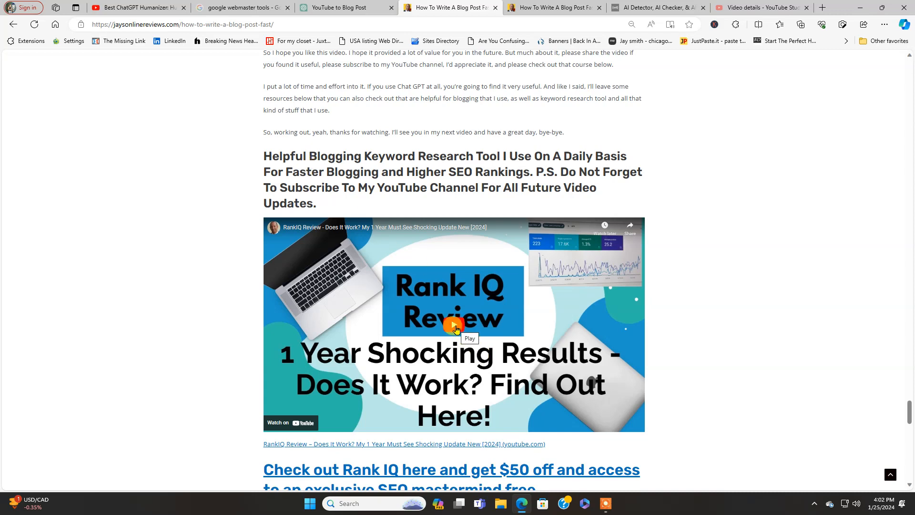
{"action": "scroll", "coordinate": [715, 325], "scroll_direction": "down", "scroll_amount": 3}
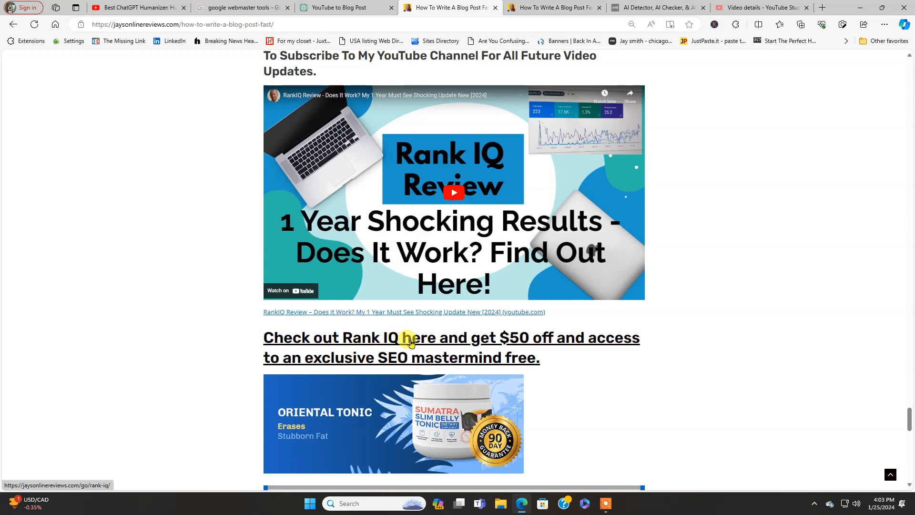
Return to the article's header image and switch to the video's details in YouTube Studio.
{"action": "scroll", "coordinate": [718, 344], "scroll_direction": "up", "scroll_amount": 20}
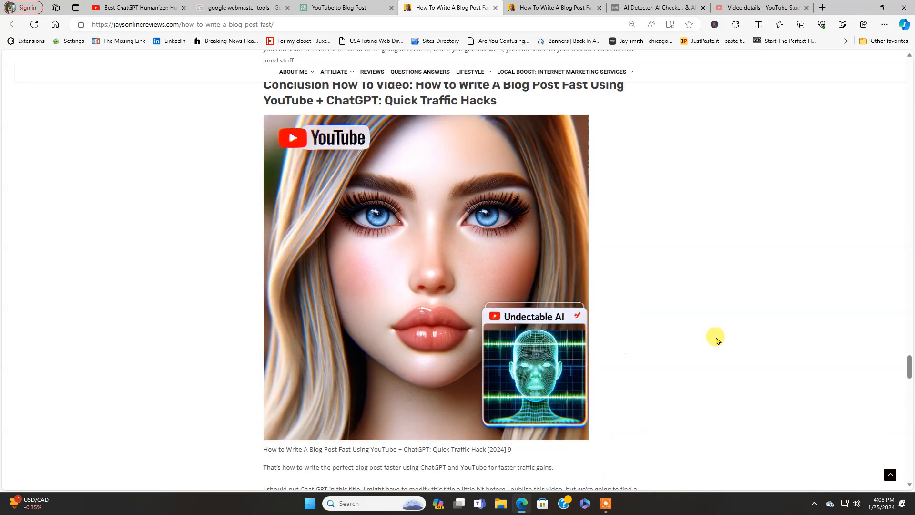
{"action": "scroll", "coordinate": [709, 340], "scroll_direction": "up", "scroll_amount": 20}
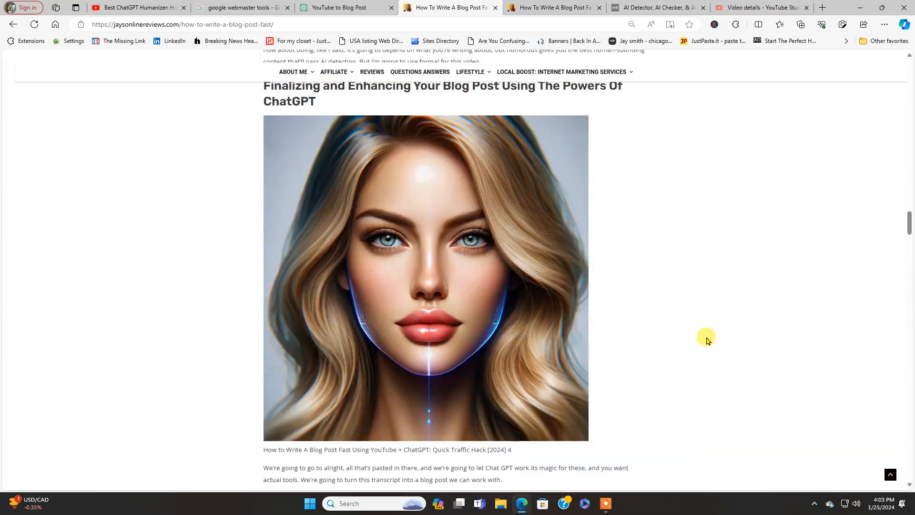
{"action": "scroll", "coordinate": [705, 339], "scroll_direction": "up", "scroll_amount": 20}
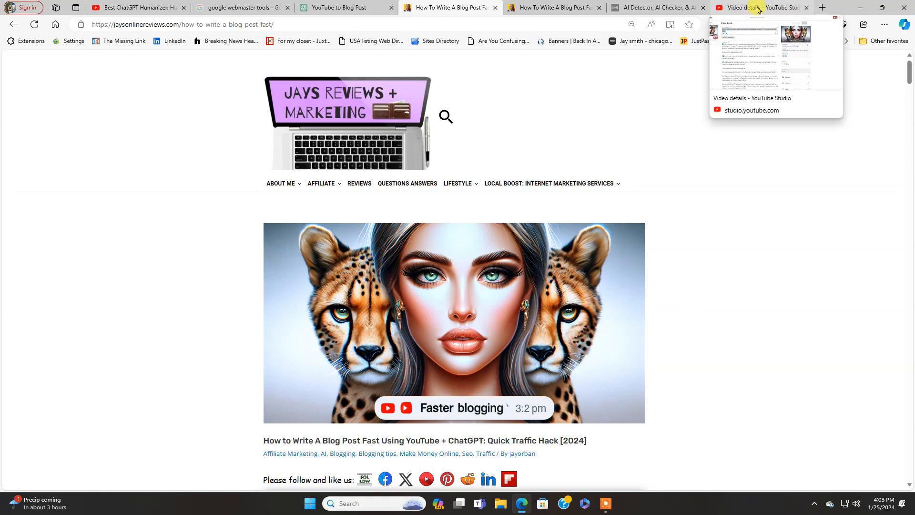
{"action": "left_click", "coordinate": [759, 10]}
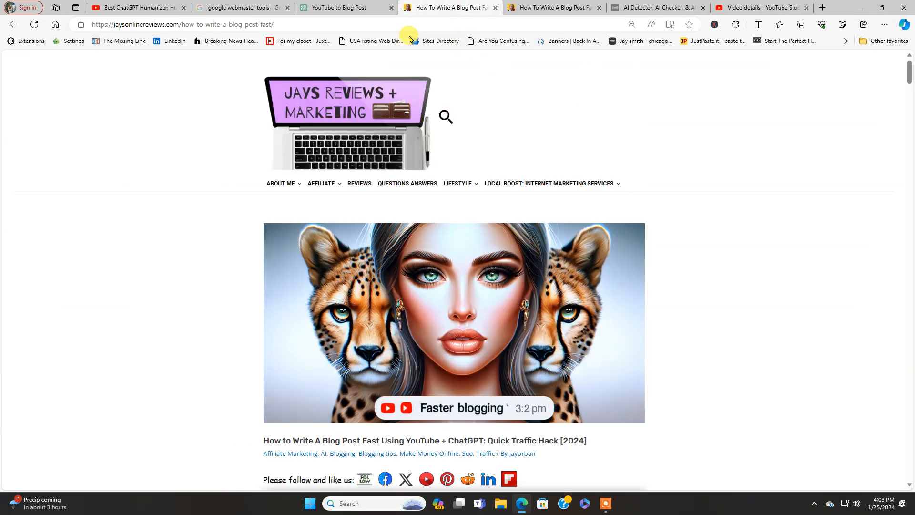
Check the resource links in the ChatGPT Humanizer video's description on YouTube and switch to the Undetectable AI detector page.
{"action": "left_click", "coordinate": [158, 10]}
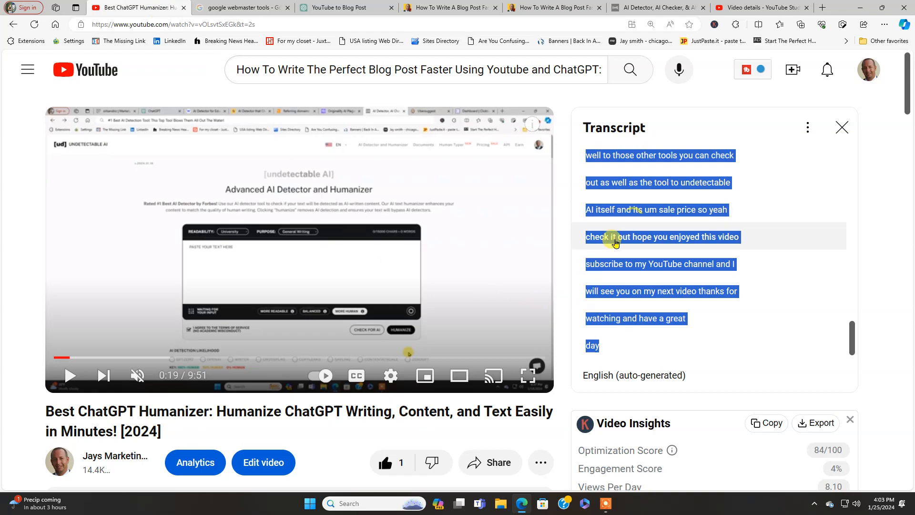
{"action": "scroll", "coordinate": [368, 341], "scroll_direction": "down", "scroll_amount": 6}
{"action": "scroll", "coordinate": [392, 365], "scroll_direction": "down", "scroll_amount": 2}
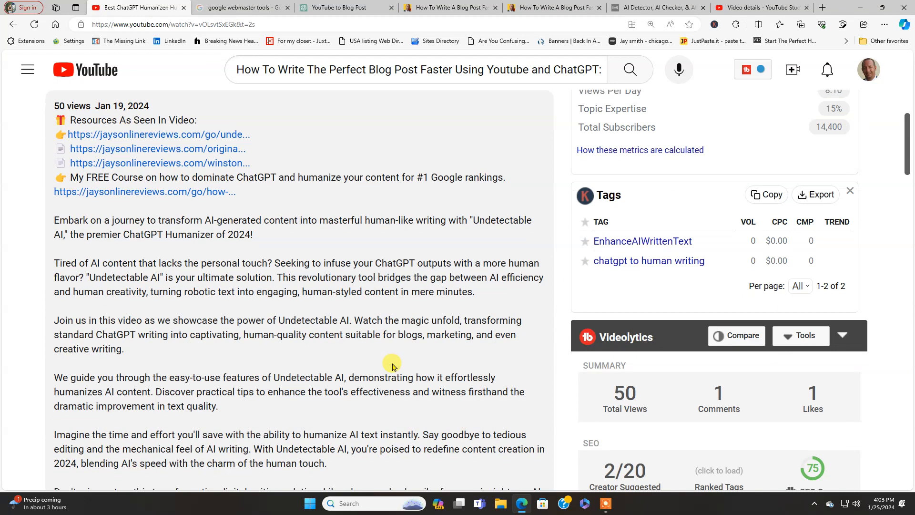
{"action": "scroll", "coordinate": [551, 328], "scroll_direction": "up", "scroll_amount": 8}
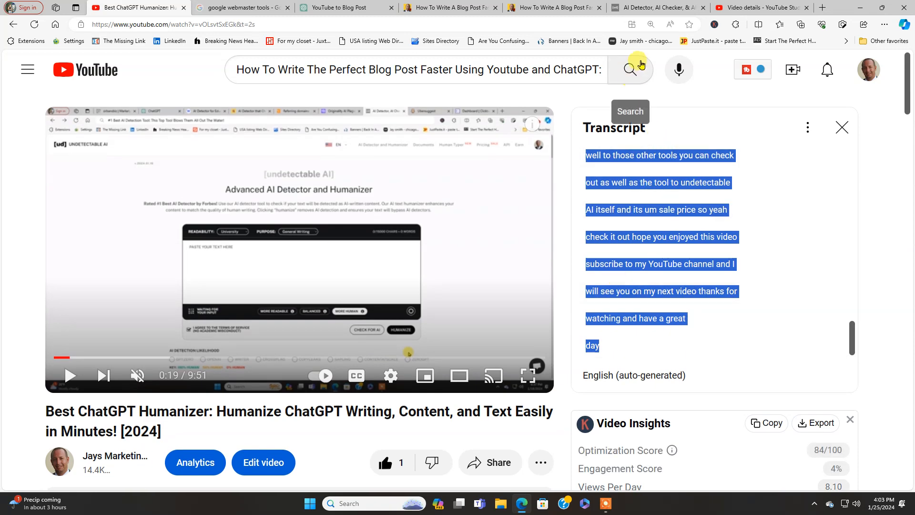
{"action": "left_click", "coordinate": [663, 8]}
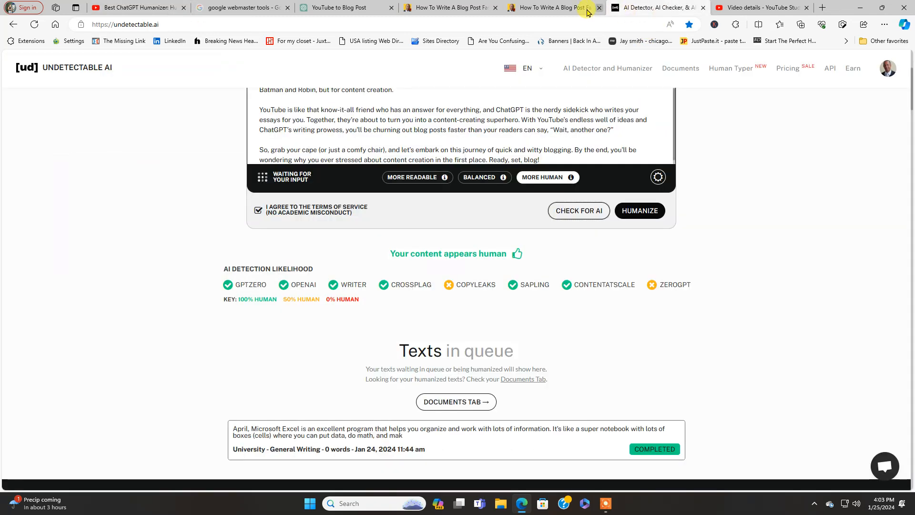
Switch to the "YouTube to Blog Post" chat in ChatGPT and review the output from the final tips back to the continue-writing request.
{"action": "left_click", "coordinate": [364, 15]}
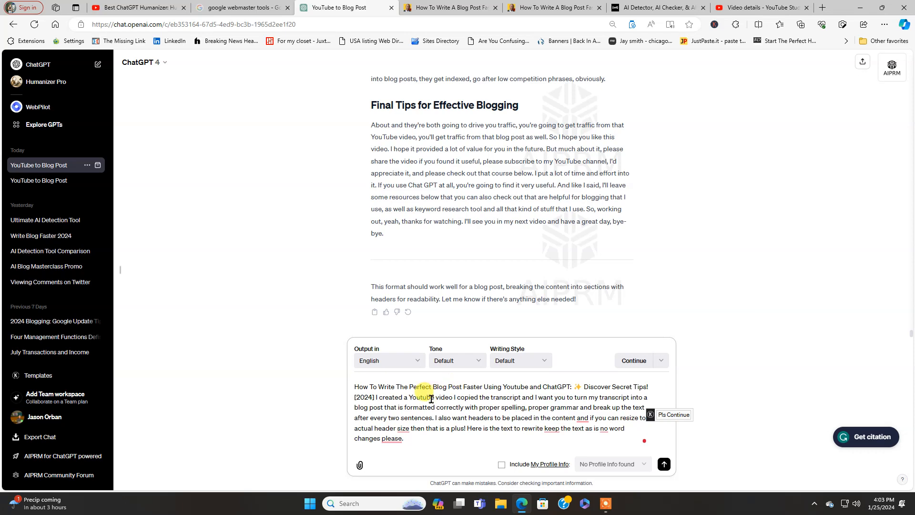
{"action": "scroll", "coordinate": [546, 246], "scroll_direction": "up", "scroll_amount": 2}
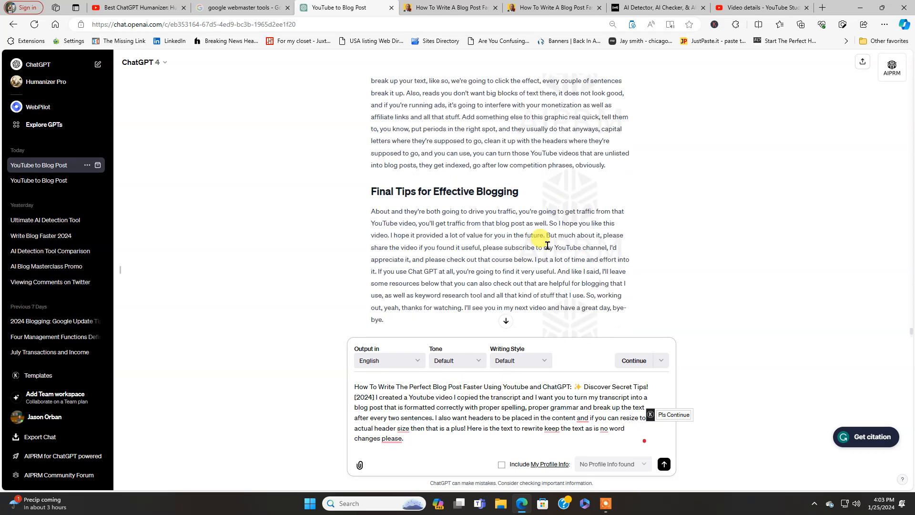
{"action": "scroll", "coordinate": [548, 245], "scroll_direction": "up", "scroll_amount": 8}
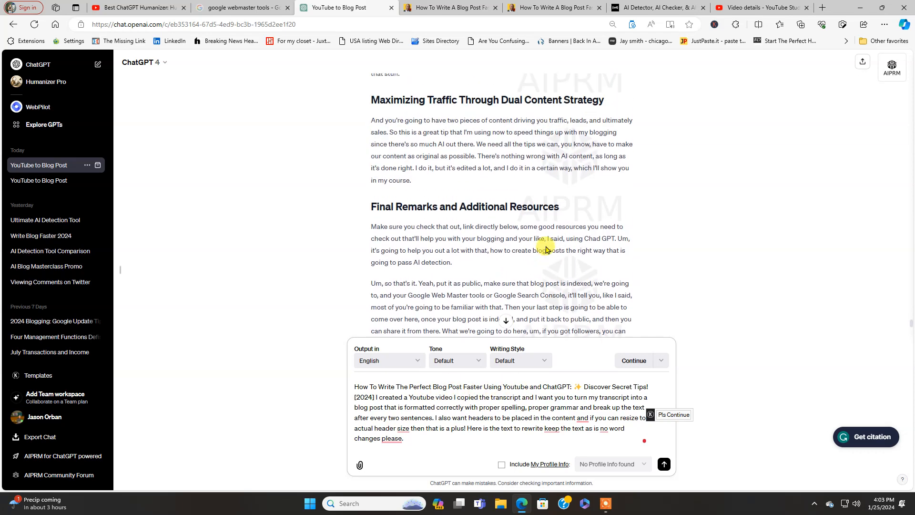
{"action": "scroll", "coordinate": [546, 250], "scroll_direction": "up", "scroll_amount": 10}
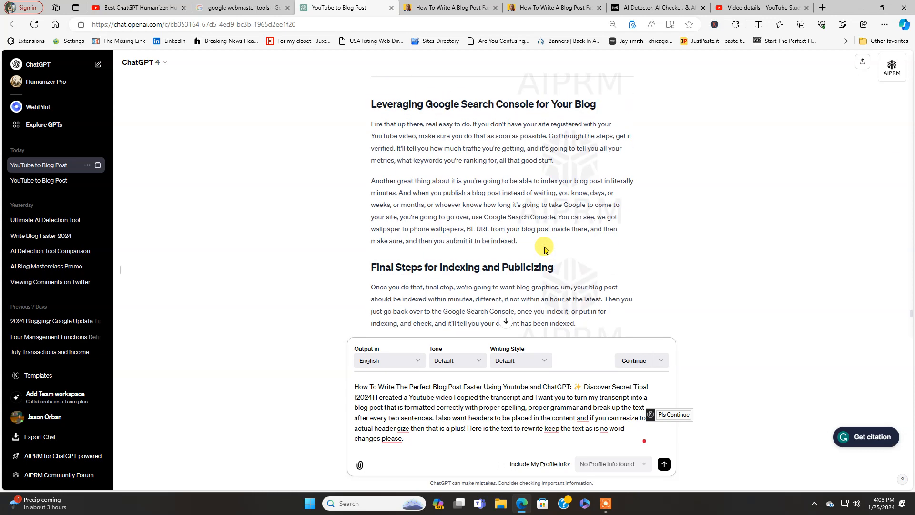
{"action": "scroll", "coordinate": [547, 250], "scroll_direction": "up", "scroll_amount": 4}
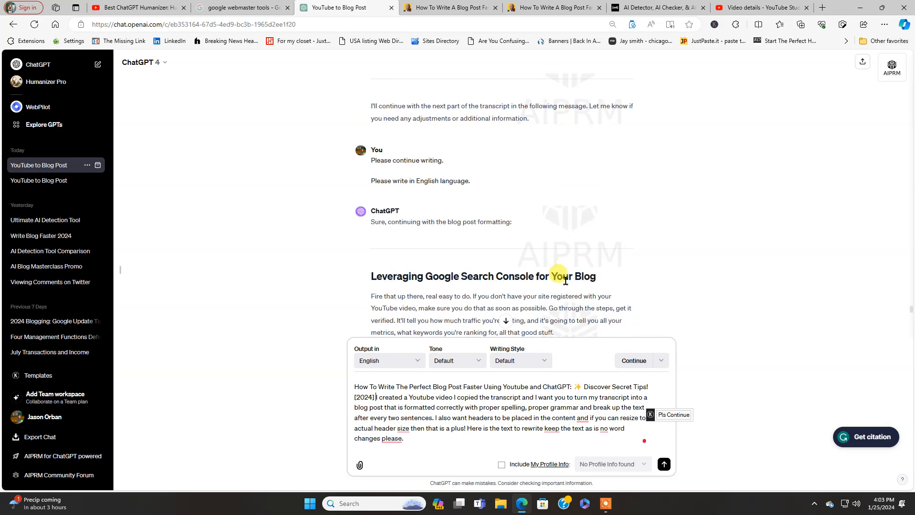
Review the ChatGPT output from the "Additional Resources and Publishing" section through "Maximizing Traffic Through Dual Content Strategy".
{"action": "scroll", "coordinate": [565, 281], "scroll_direction": "up", "scroll_amount": 5}
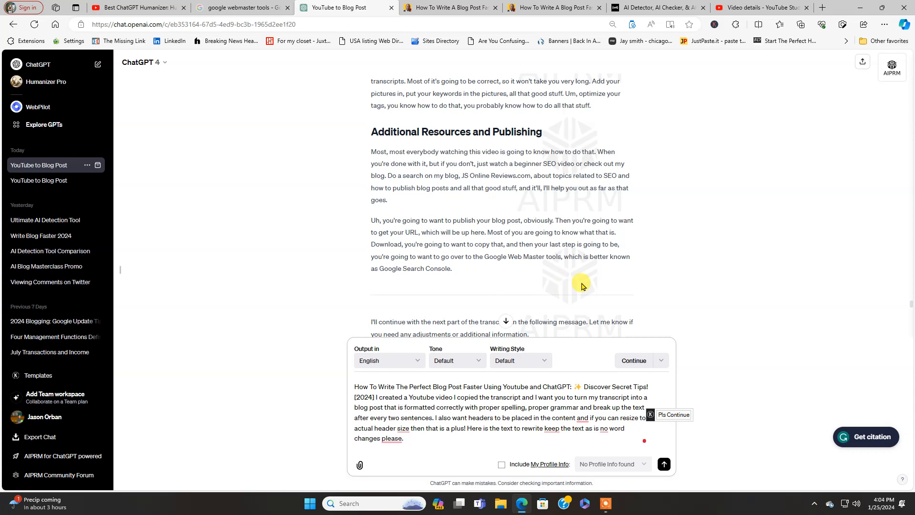
{"action": "scroll", "coordinate": [580, 284], "scroll_direction": "down", "scroll_amount": 4}
{"action": "scroll", "coordinate": [582, 285], "scroll_direction": "down", "scroll_amount": 3}
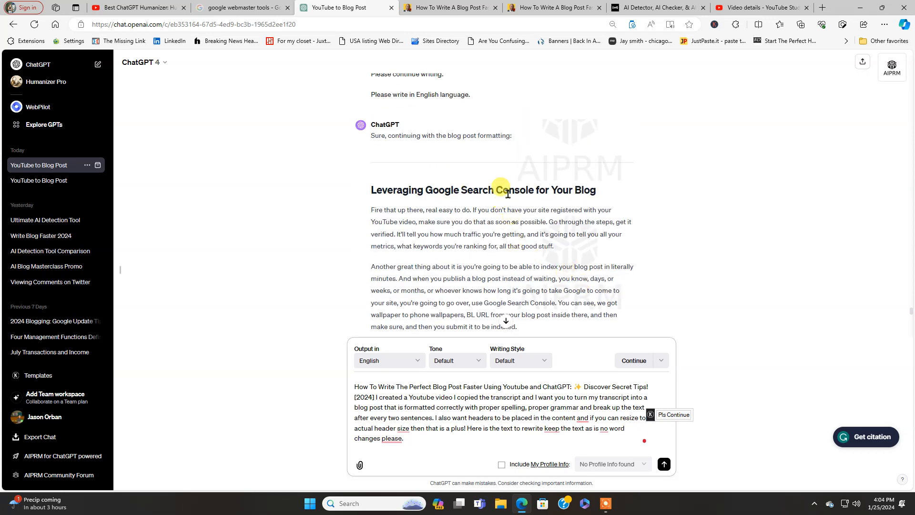
{"action": "scroll", "coordinate": [561, 242], "scroll_direction": "down", "scroll_amount": 3}
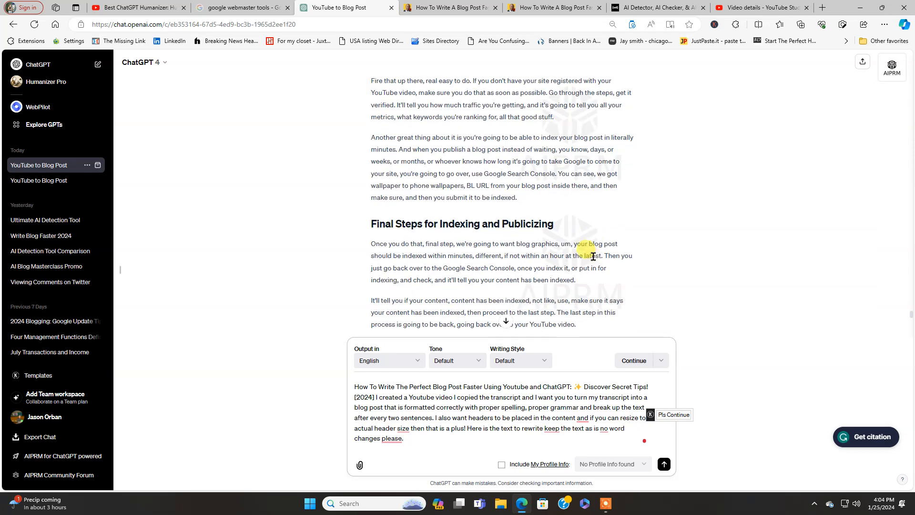
{"action": "scroll", "coordinate": [593, 257], "scroll_direction": "down", "scroll_amount": 2}
{"action": "scroll", "coordinate": [582, 248], "scroll_direction": "up", "scroll_amount": 5}
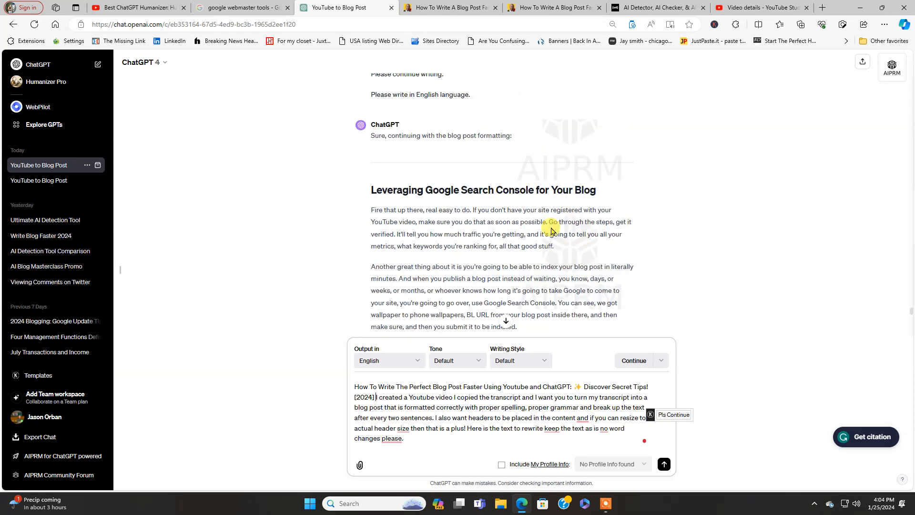
{"action": "scroll", "coordinate": [572, 274], "scroll_direction": "down", "scroll_amount": 3}
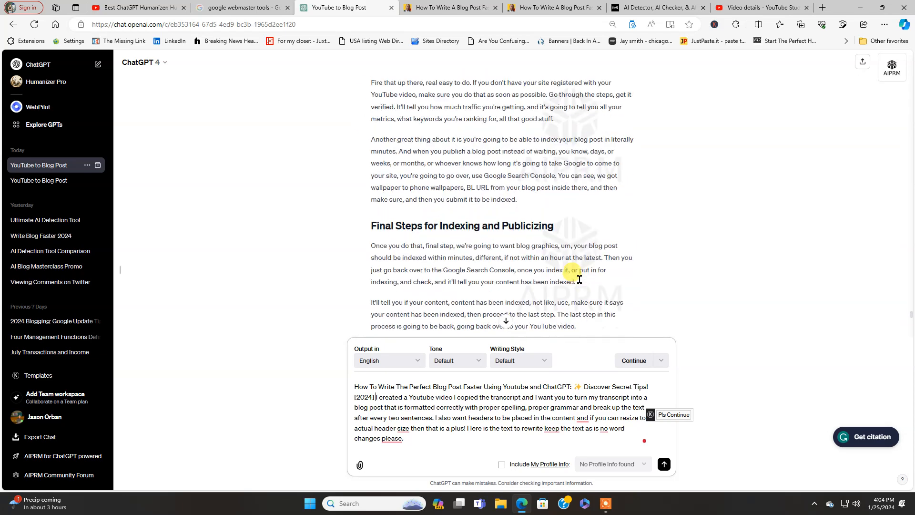
{"action": "scroll", "coordinate": [580, 279], "scroll_direction": "down", "scroll_amount": 5}
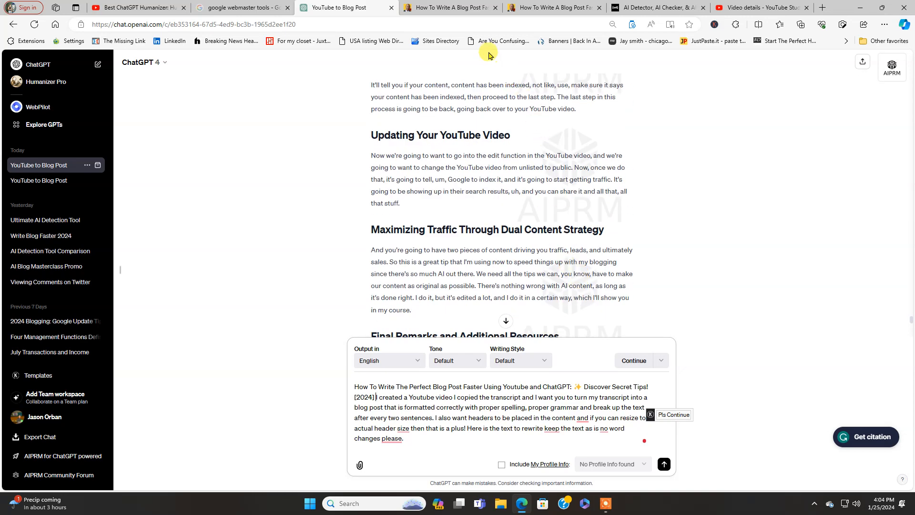
Switch to the published "How to Write A Blog Post Fast" article and review its introduction through the "Utilizing YouTube for Blog Content" section.
{"action": "left_click", "coordinate": [539, 8]}
{"action": "scroll", "coordinate": [674, 281], "scroll_direction": "down", "scroll_amount": 3}
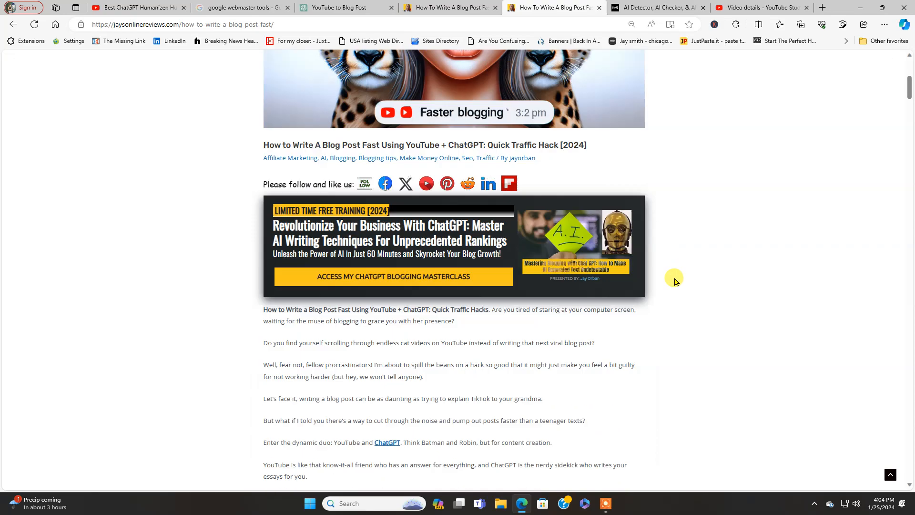
{"action": "scroll", "coordinate": [675, 281], "scroll_direction": "down", "scroll_amount": 12}
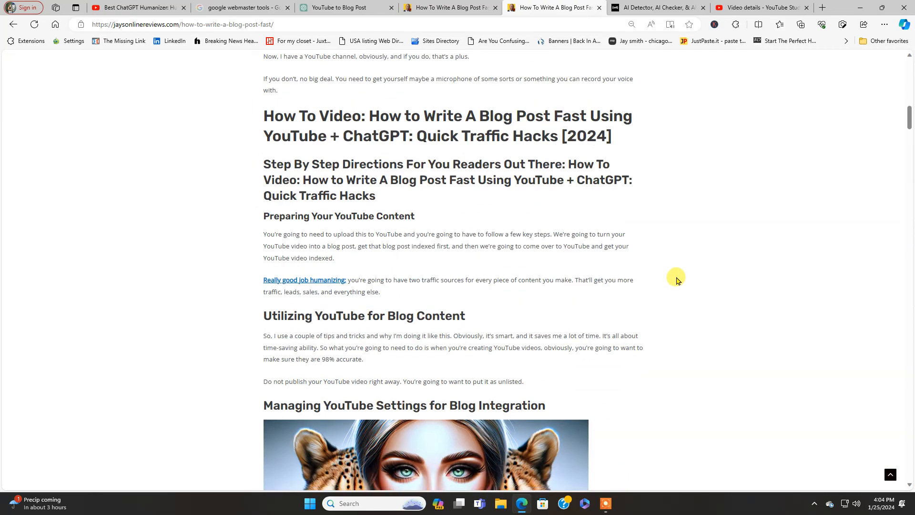
{"action": "scroll", "coordinate": [628, 235], "scroll_direction": "up", "scroll_amount": 15}
{"action": "scroll", "coordinate": [637, 258], "scroll_direction": "down", "scroll_amount": 12}
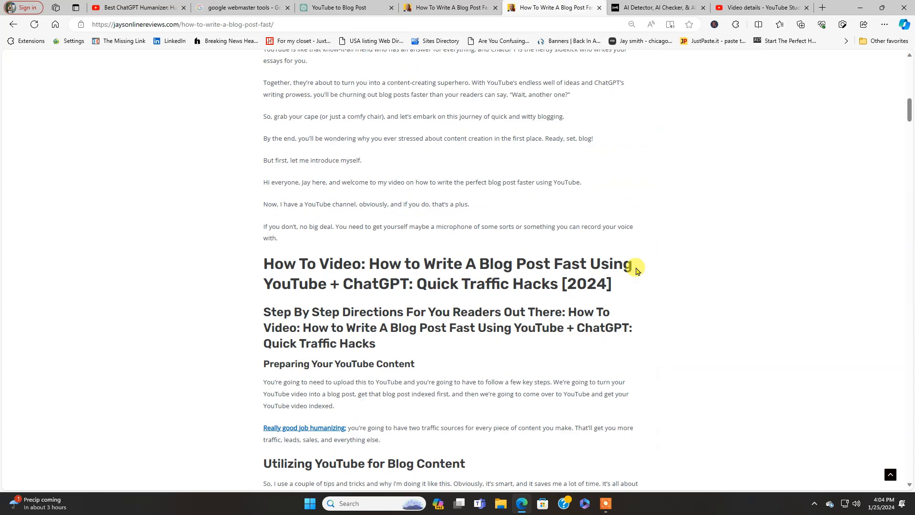
{"action": "scroll", "coordinate": [637, 270], "scroll_direction": "down", "scroll_amount": 2}
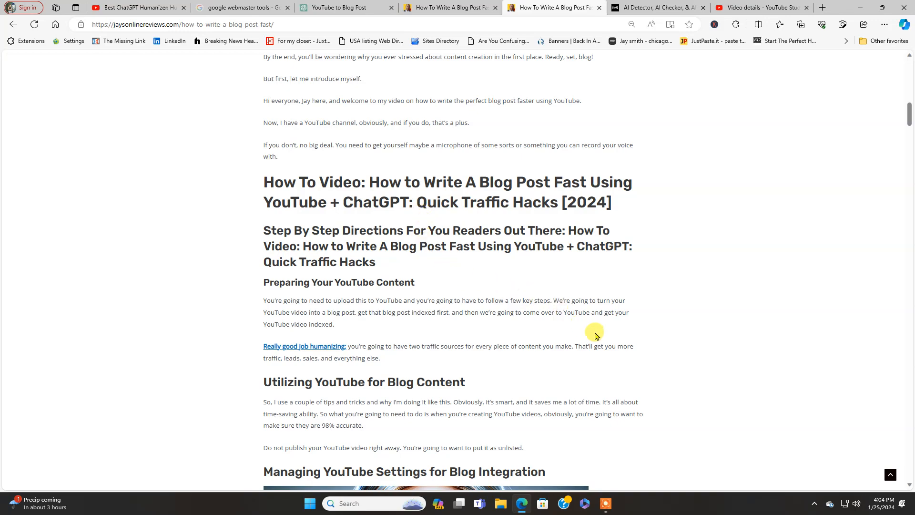
Review the article's remaining sections and images from "Managing YouTube Settings for Blog Integration" through the final blogging tips.
{"action": "scroll", "coordinate": [595, 336], "scroll_direction": "down", "scroll_amount": 20}
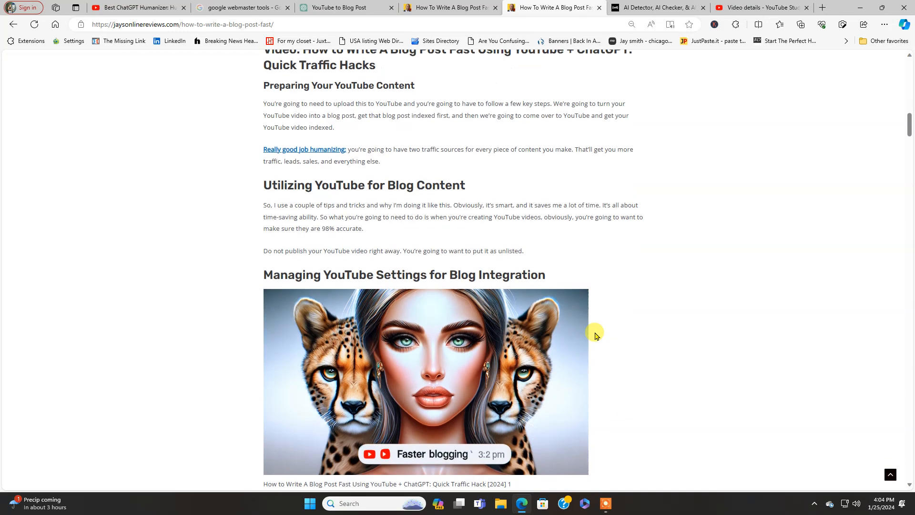
{"action": "scroll", "coordinate": [595, 336], "scroll_direction": "down", "scroll_amount": 20}
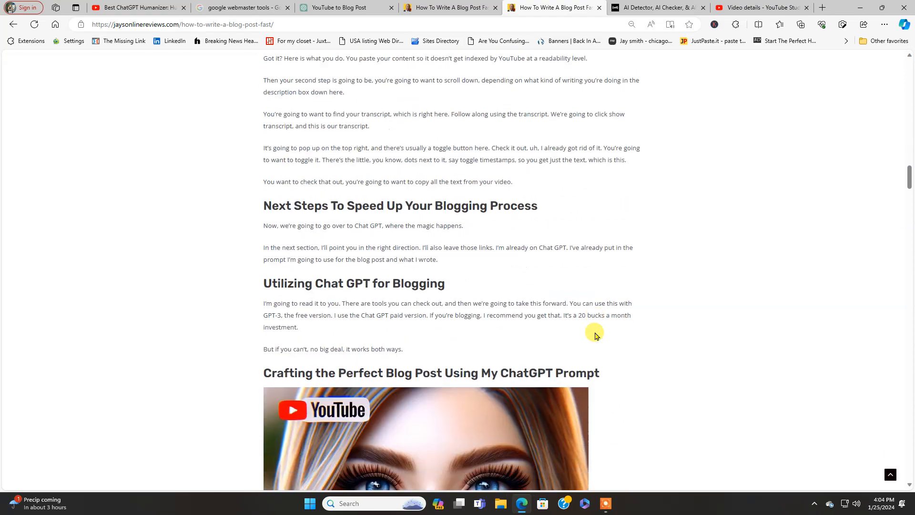
{"action": "scroll", "coordinate": [595, 335], "scroll_direction": "down", "scroll_amount": 20}
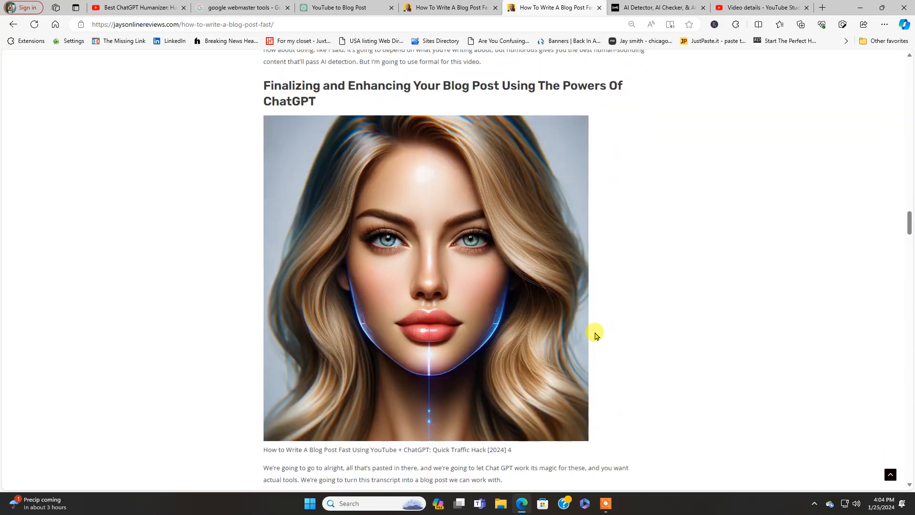
{"action": "scroll", "coordinate": [595, 335], "scroll_direction": "down", "scroll_amount": 2}
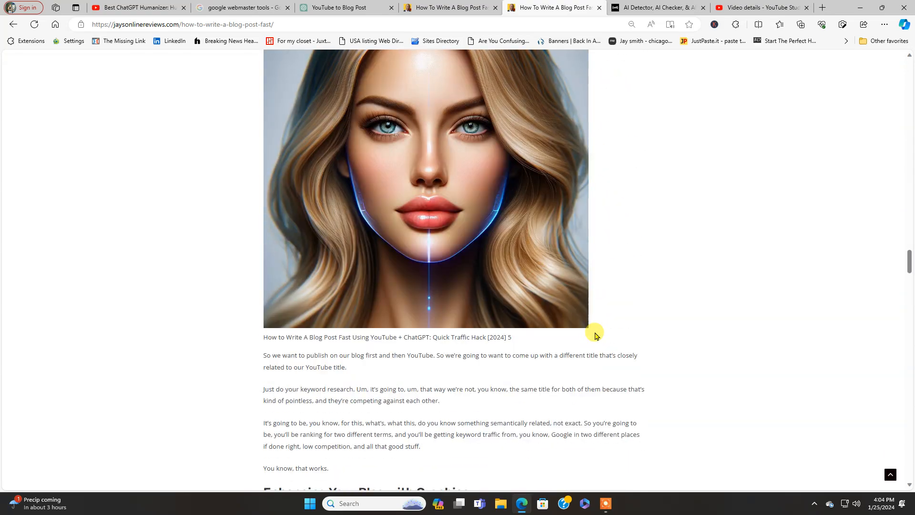
{"action": "scroll", "coordinate": [595, 336], "scroll_direction": "down", "scroll_amount": 4}
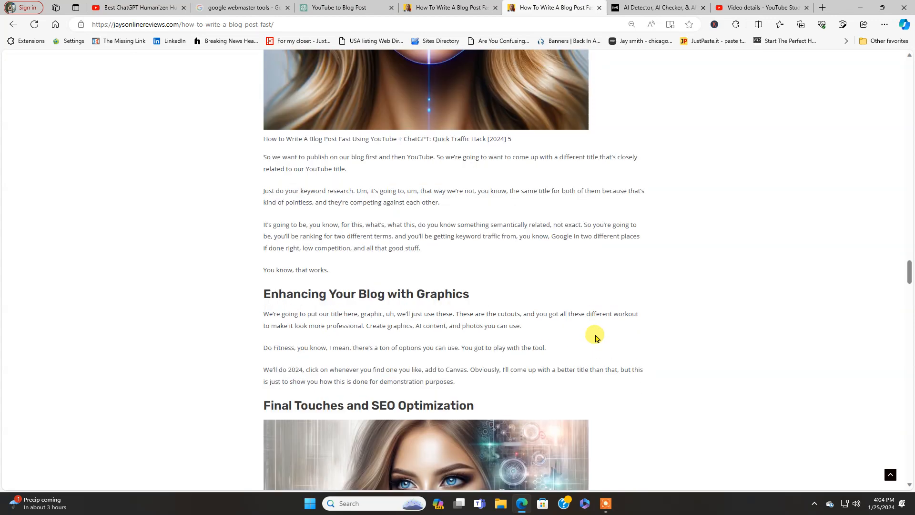
{"action": "scroll", "coordinate": [596, 337], "scroll_direction": "down", "scroll_amount": 8}
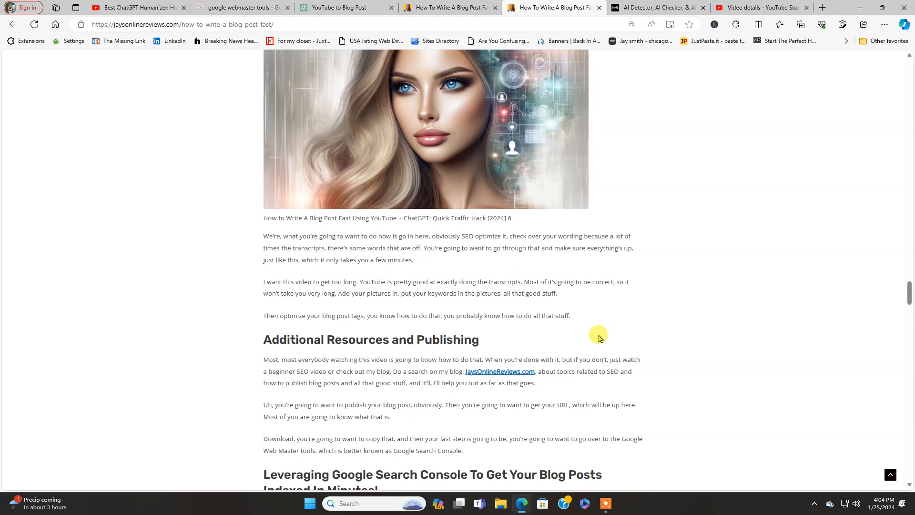
{"action": "scroll", "coordinate": [600, 337], "scroll_direction": "down", "scroll_amount": 7}
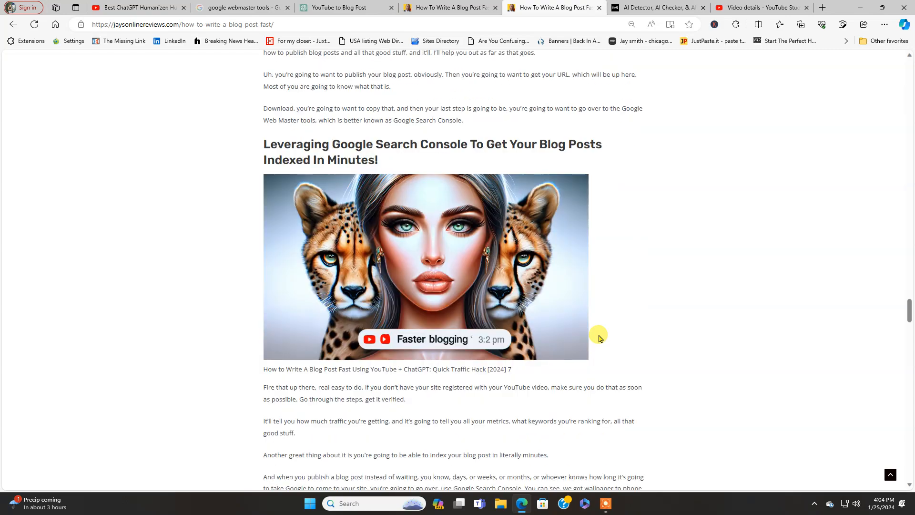
{"action": "scroll", "coordinate": [599, 338], "scroll_direction": "down", "scroll_amount": 10}
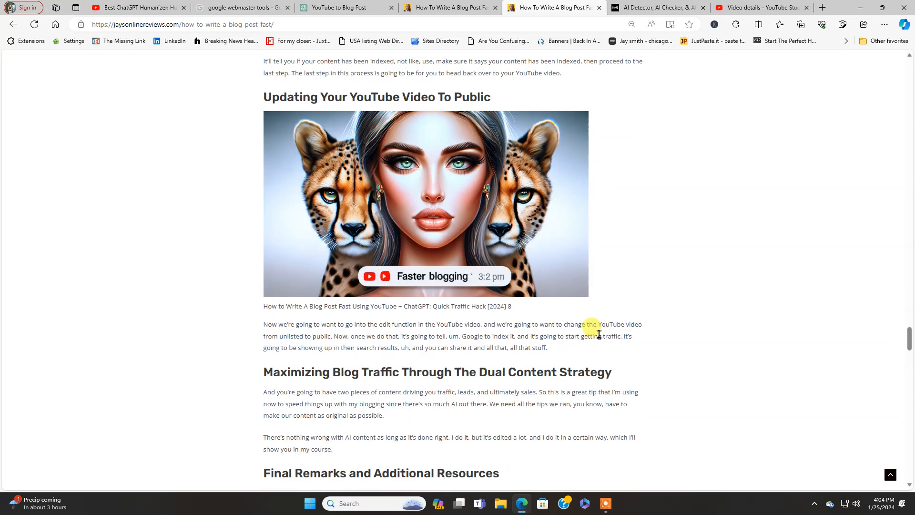
{"action": "scroll", "coordinate": [600, 335], "scroll_direction": "down", "scroll_amount": 13}
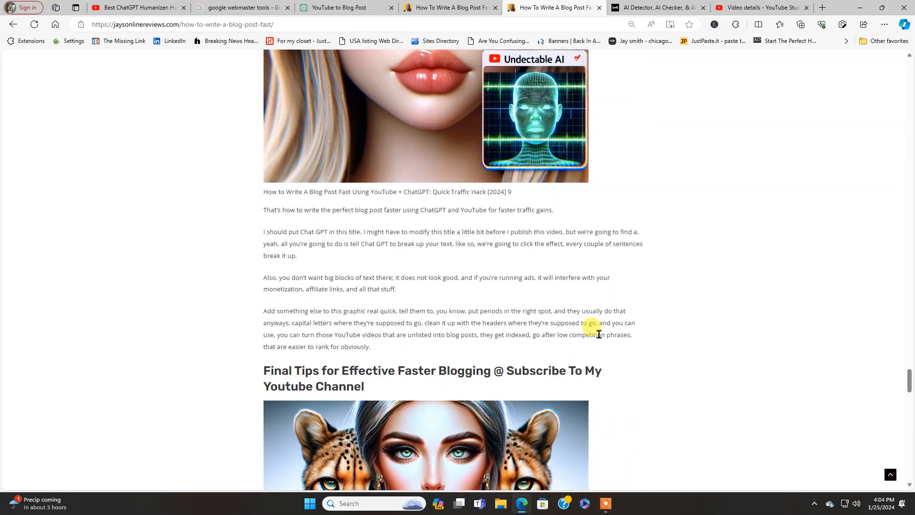
{"action": "scroll", "coordinate": [600, 334], "scroll_direction": "down", "scroll_amount": 14}
Copy the published article's URL and switch to the Google results for "google webmaster tools".
{"action": "scroll", "coordinate": [599, 336], "scroll_direction": "up", "scroll_amount": 10}
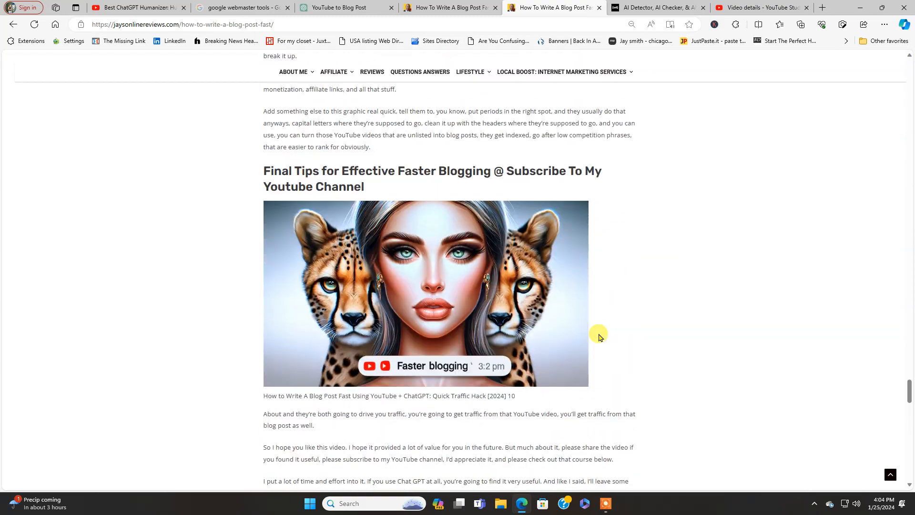
{"action": "scroll", "coordinate": [599, 338], "scroll_direction": "up", "scroll_amount": 20}
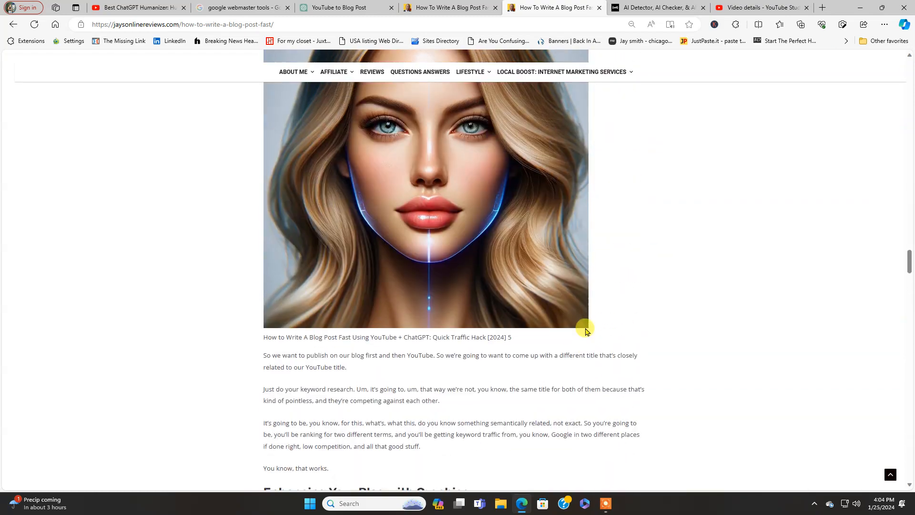
{"action": "scroll", "coordinate": [586, 331], "scroll_direction": "up", "scroll_amount": 20}
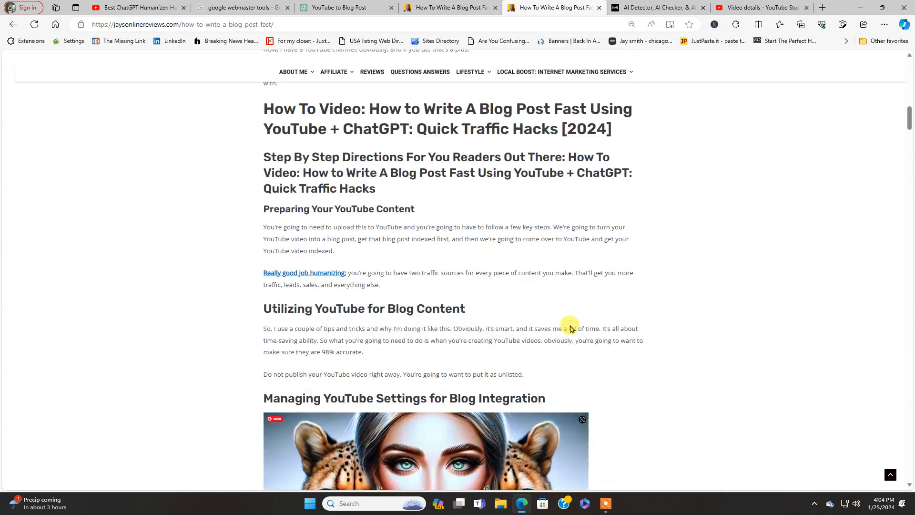
{"action": "scroll", "coordinate": [571, 329], "scroll_direction": "up", "scroll_amount": 15}
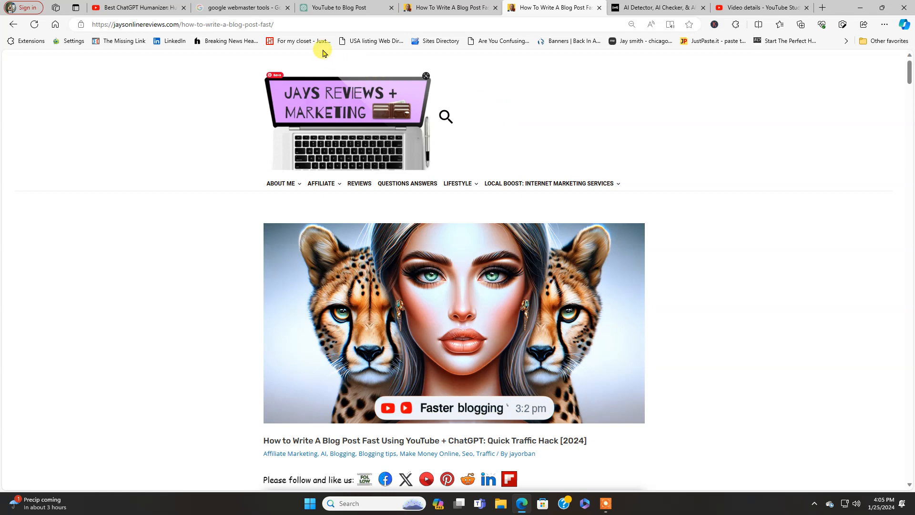
{"action": "left_click", "coordinate": [268, 23]}
{"action": "right_click", "coordinate": [266, 23]}
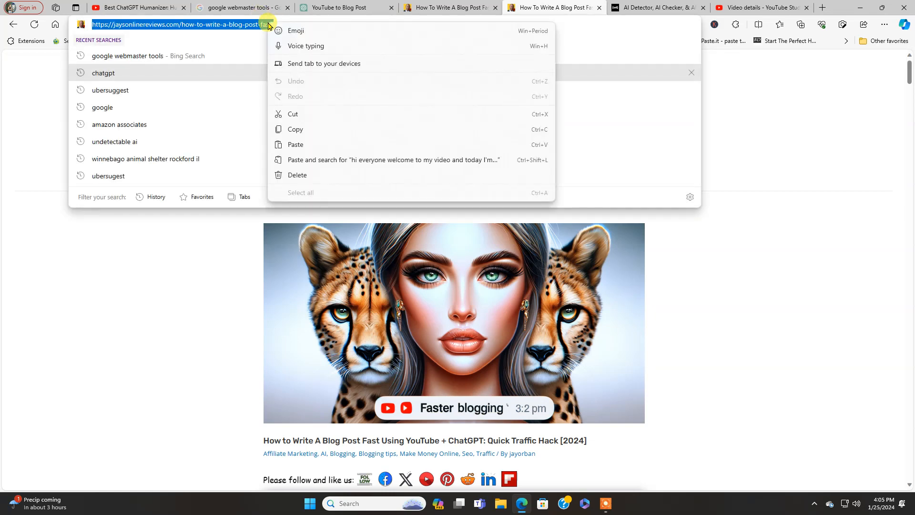
{"action": "left_click", "coordinate": [318, 130]}
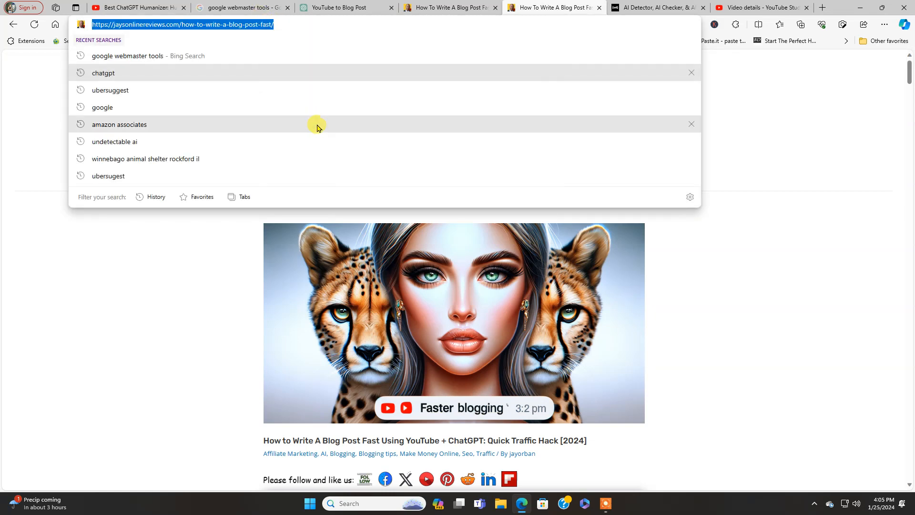
{"action": "left_click", "coordinate": [260, 8]}
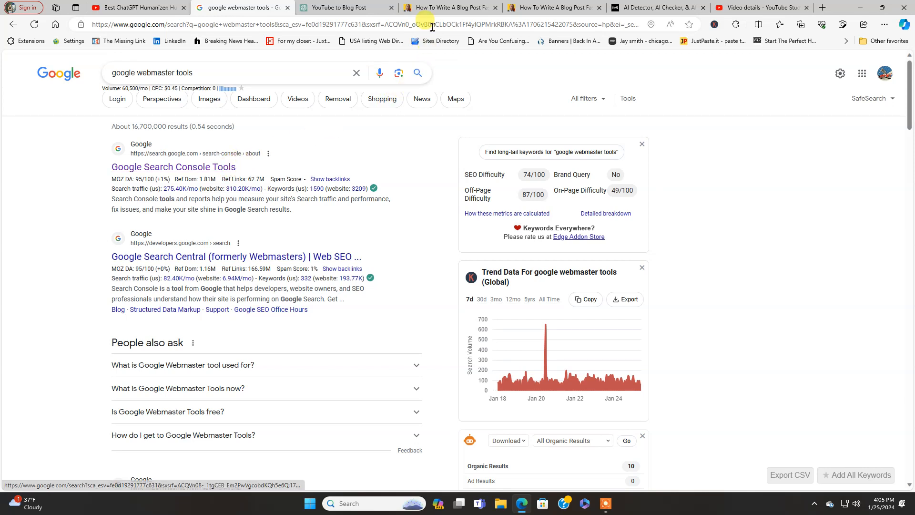
{"action": "mouse_move", "coordinate": [442, 16]}
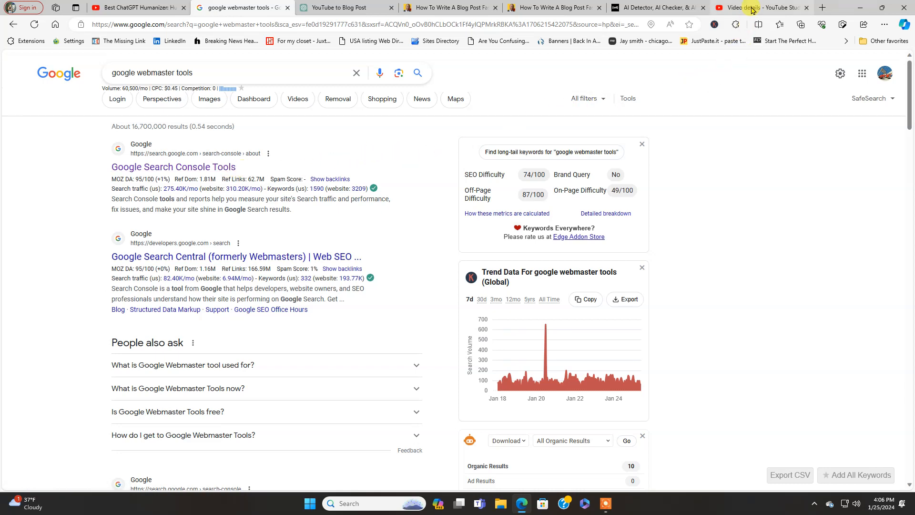
Check the video's details in YouTube Studio, and view the resource links in the ChatGPT Humanizer video's description on YouTube.
{"action": "left_click", "coordinate": [751, 10]}
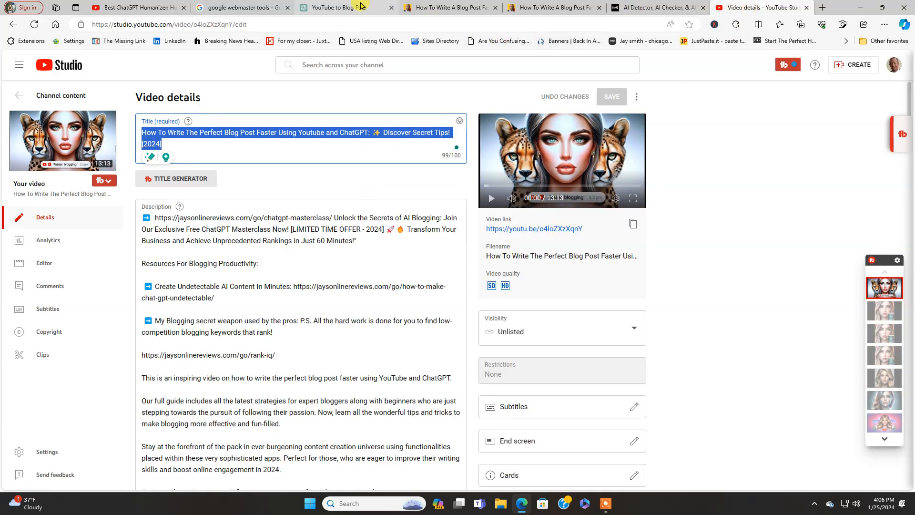
{"action": "left_click", "coordinate": [153, 7]}
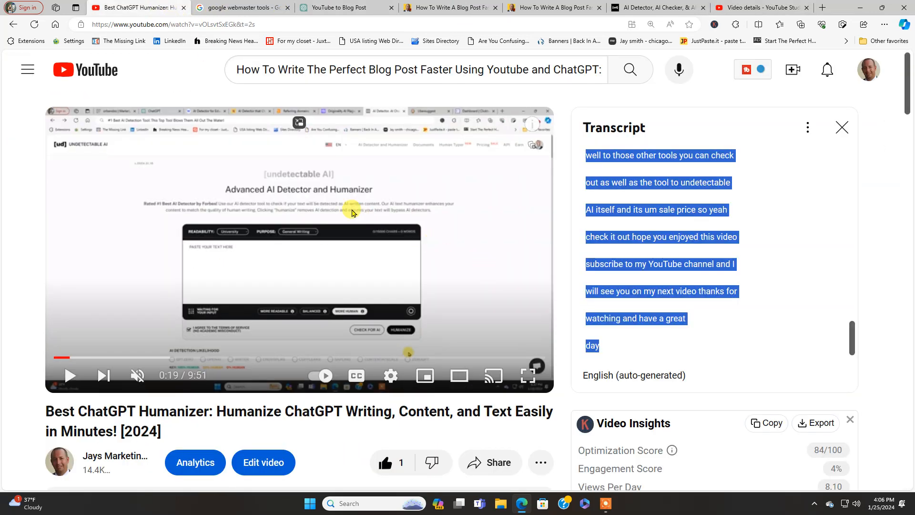
{"action": "scroll", "coordinate": [501, 252], "scroll_direction": "down", "scroll_amount": 3}
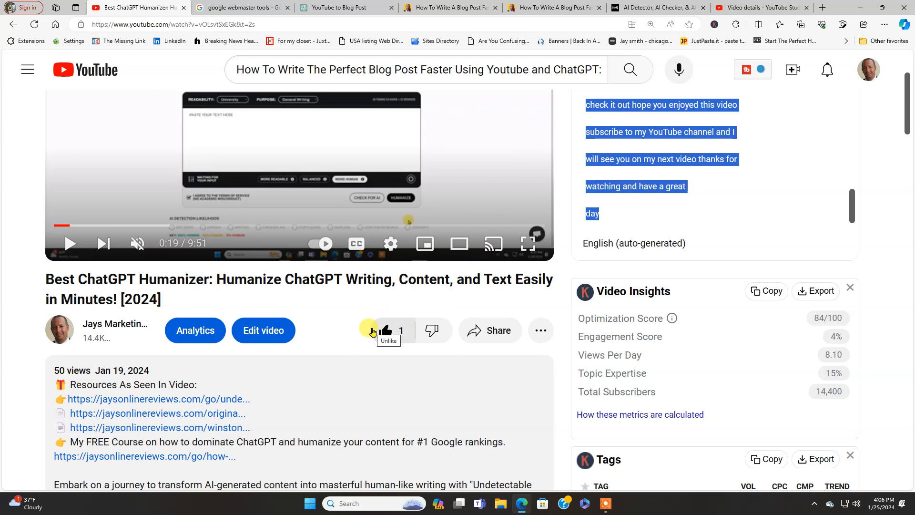
{"action": "scroll", "coordinate": [374, 329], "scroll_direction": "down", "scroll_amount": 2}
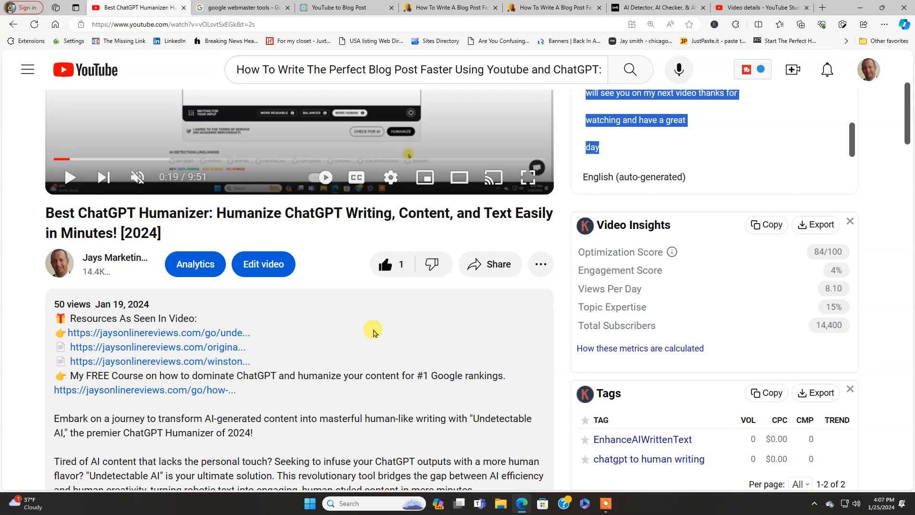
Switch to the article's other open tab, review it down to the transcript extraction section, and return to the masterclass banner.
{"action": "left_click", "coordinate": [451, 8]}
{"action": "scroll", "coordinate": [713, 390], "scroll_direction": "down", "scroll_amount": 4}
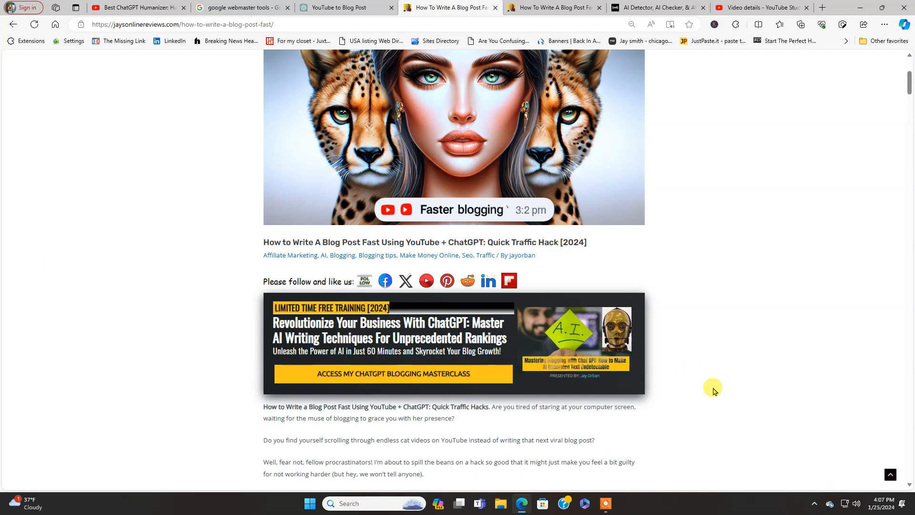
{"action": "scroll", "coordinate": [712, 390], "scroll_direction": "up", "scroll_amount": 2}
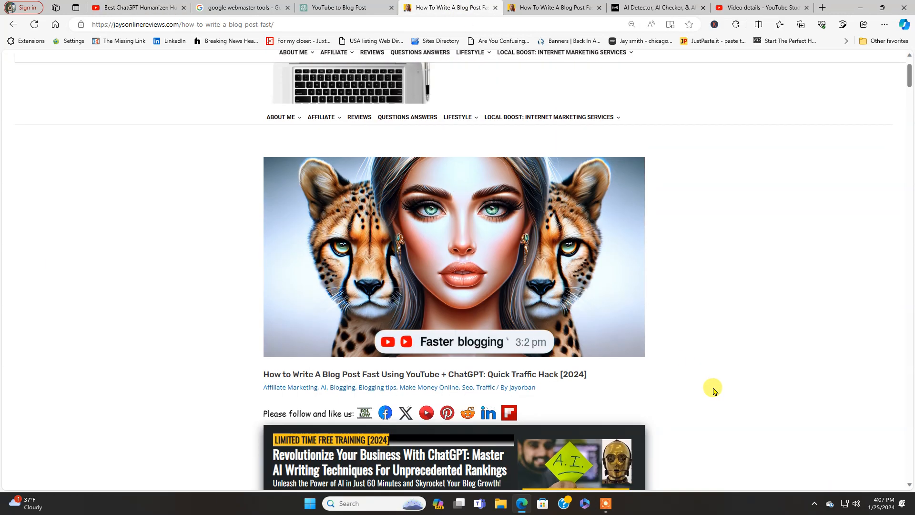
{"action": "scroll", "coordinate": [713, 390], "scroll_direction": "down", "scroll_amount": 6}
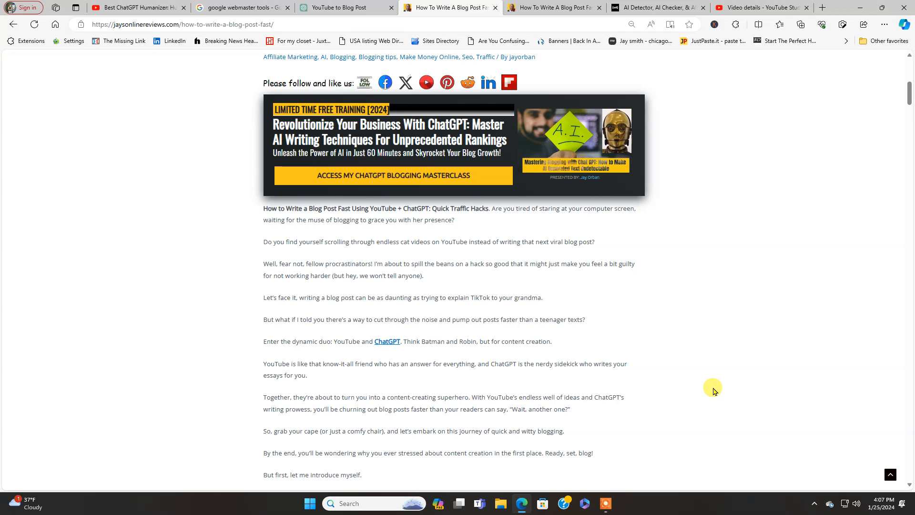
{"action": "scroll", "coordinate": [713, 390], "scroll_direction": "down", "scroll_amount": 3}
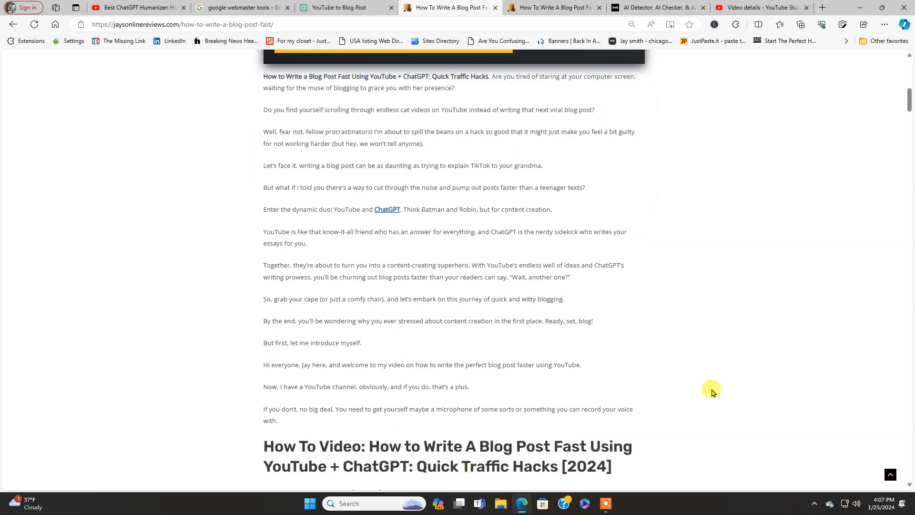
{"action": "scroll", "coordinate": [713, 390], "scroll_direction": "down", "scroll_amount": 3}
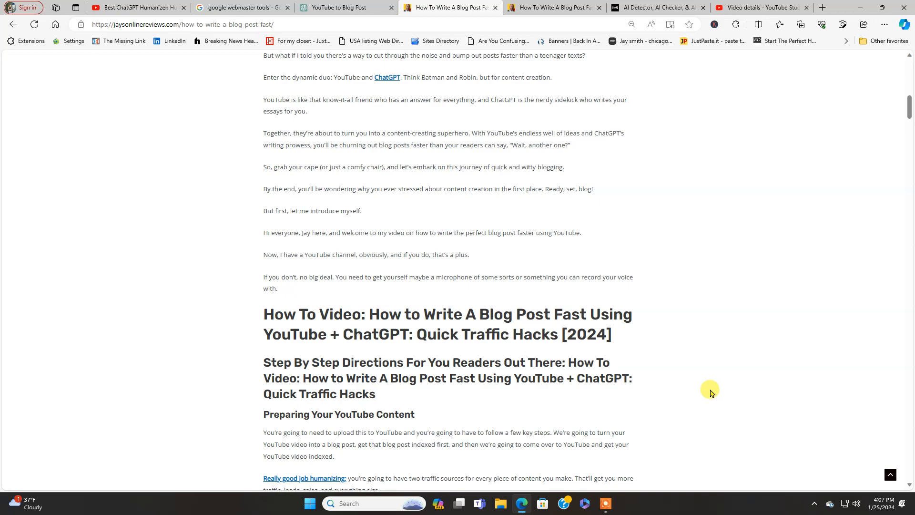
{"action": "scroll", "coordinate": [712, 393], "scroll_direction": "down", "scroll_amount": 3}
{"action": "scroll", "coordinate": [711, 393], "scroll_direction": "down", "scroll_amount": 9}
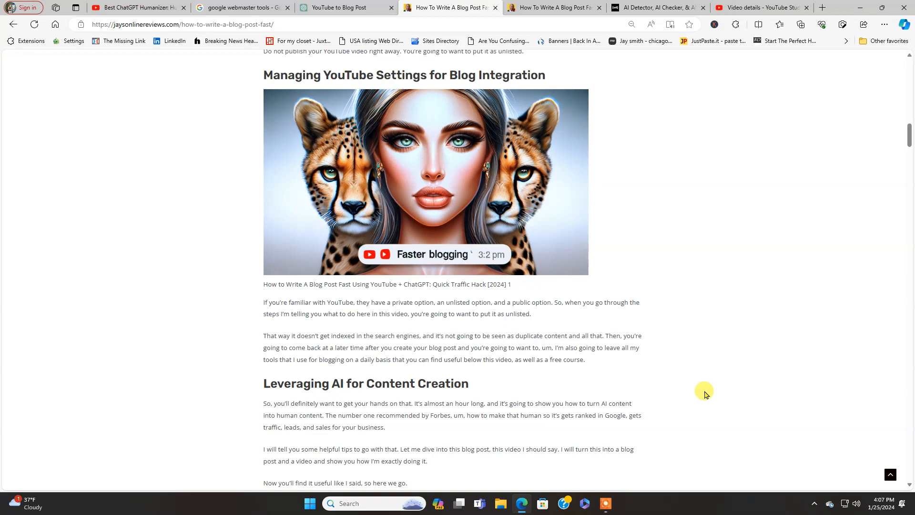
{"action": "scroll", "coordinate": [706, 394], "scroll_direction": "down", "scroll_amount": 10}
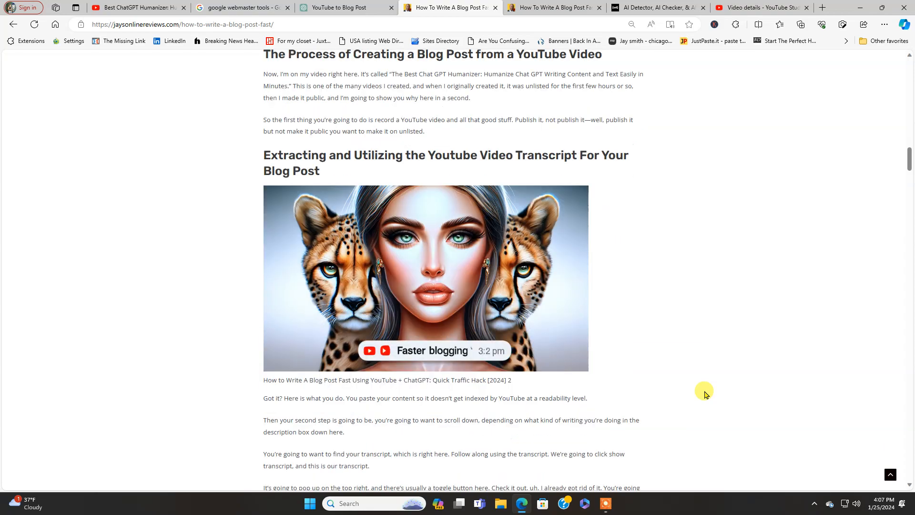
{"action": "scroll", "coordinate": [706, 394], "scroll_direction": "up", "scroll_amount": 4}
{"action": "scroll", "coordinate": [703, 391], "scroll_direction": "up", "scroll_amount": 20}
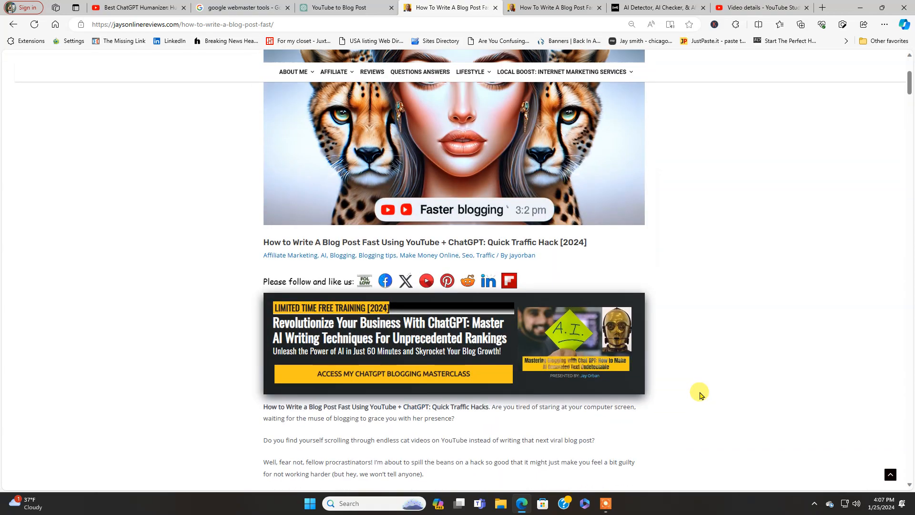